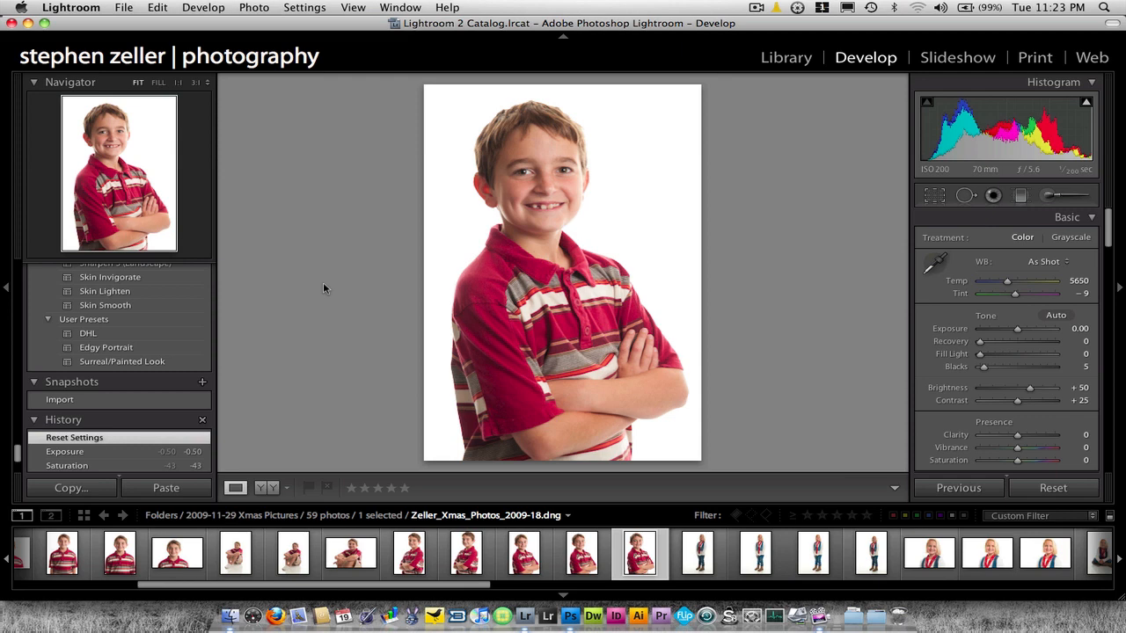
Apply the DHL user preset to the portrait and review its develop settings down to camera calibration
left_click(89, 334)
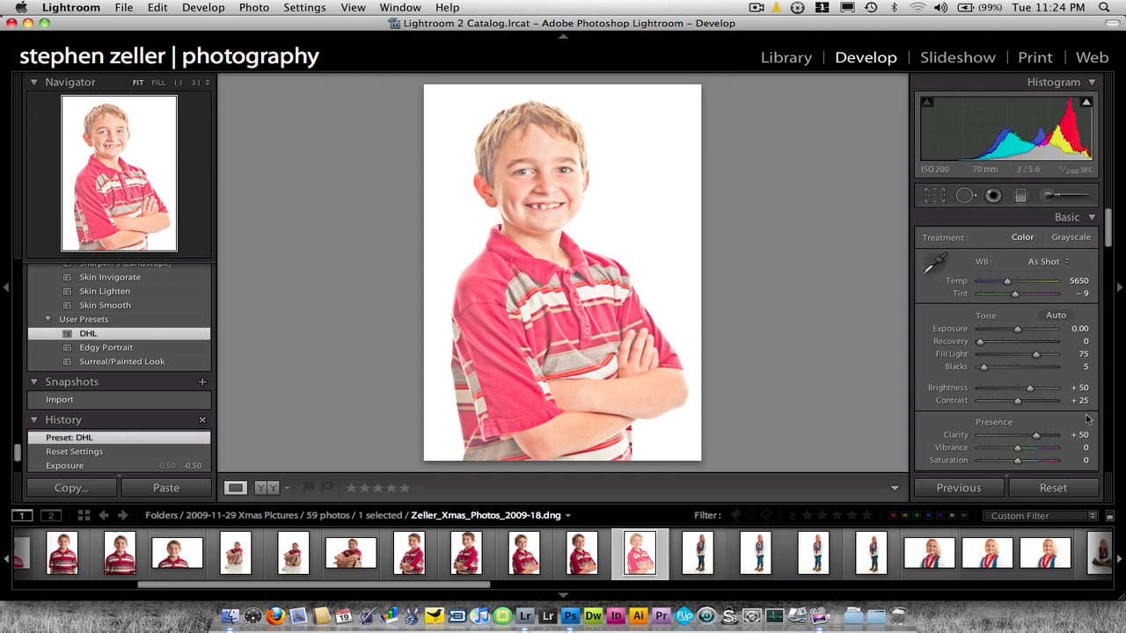
scroll(1088, 420, "down", 10)
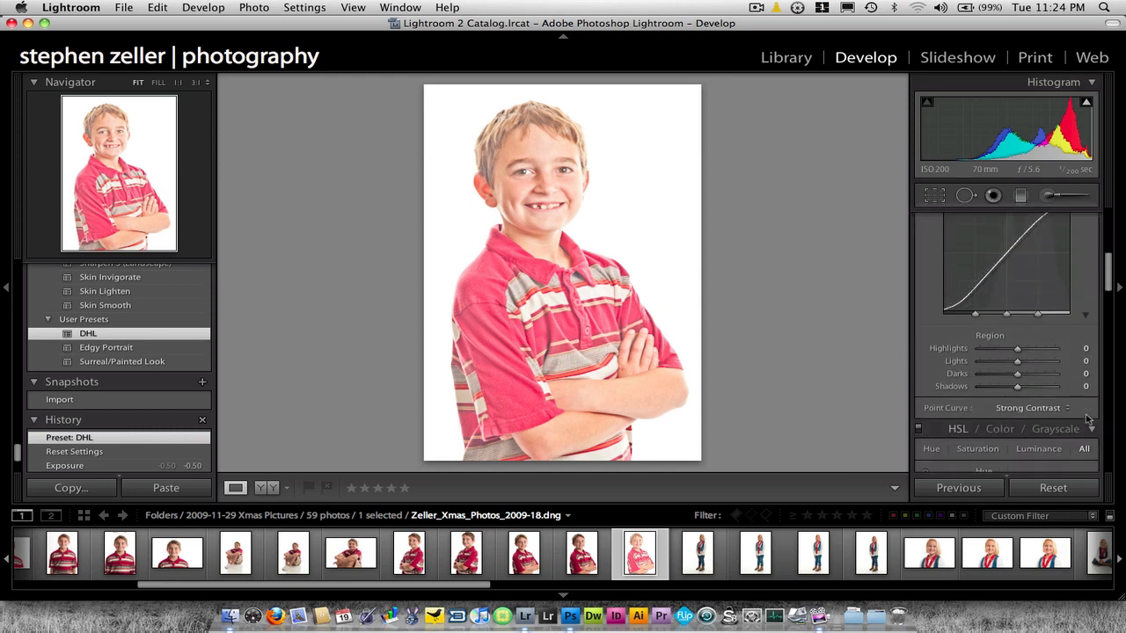
scroll(1078, 409, "down", 6)
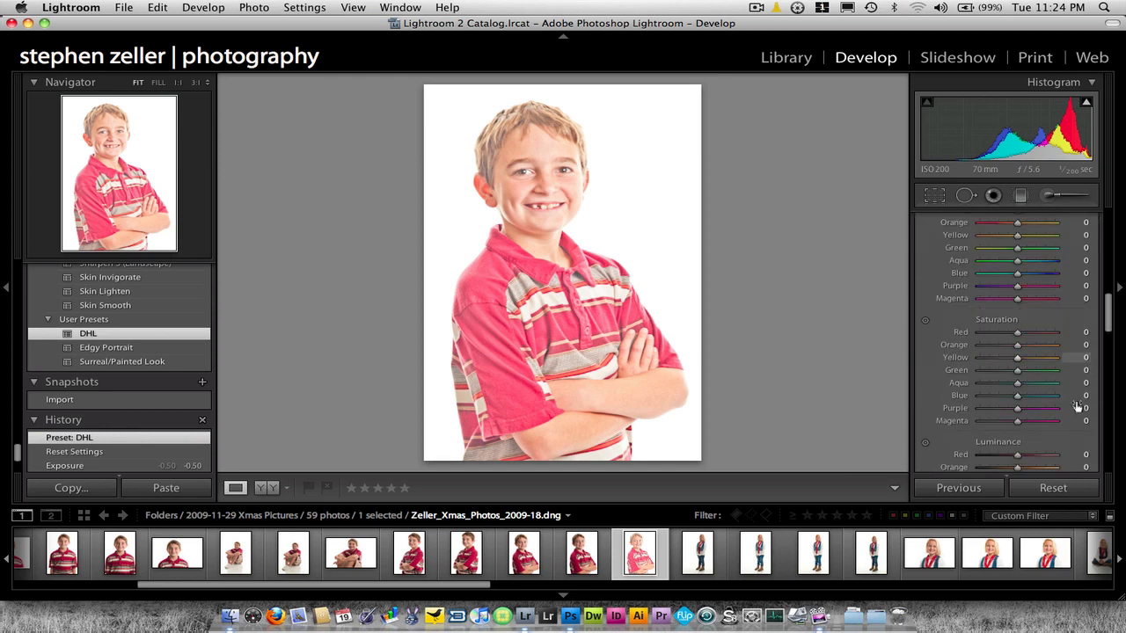
scroll(1078, 407, "down", 10)
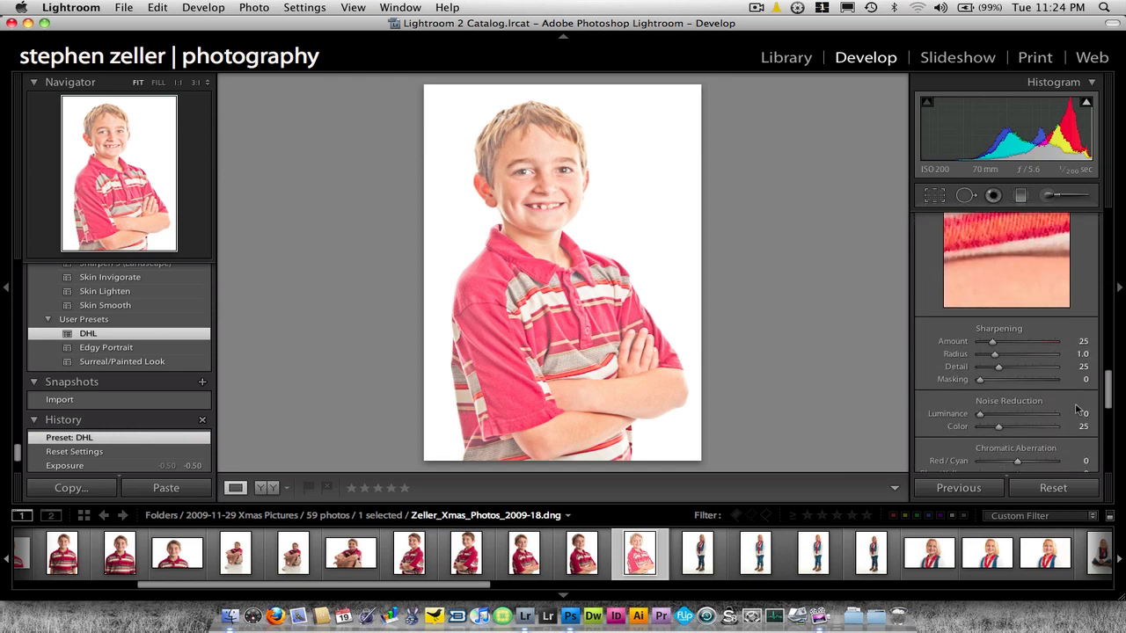
scroll(1077, 409, "down", 10)
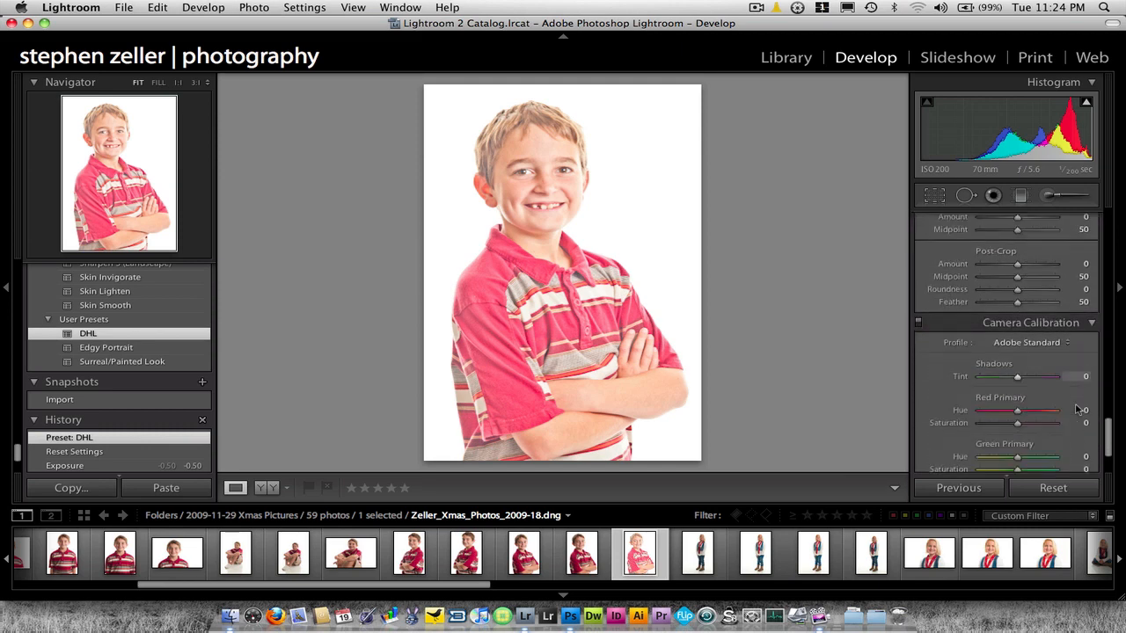
scroll(1077, 409, "up", 20)
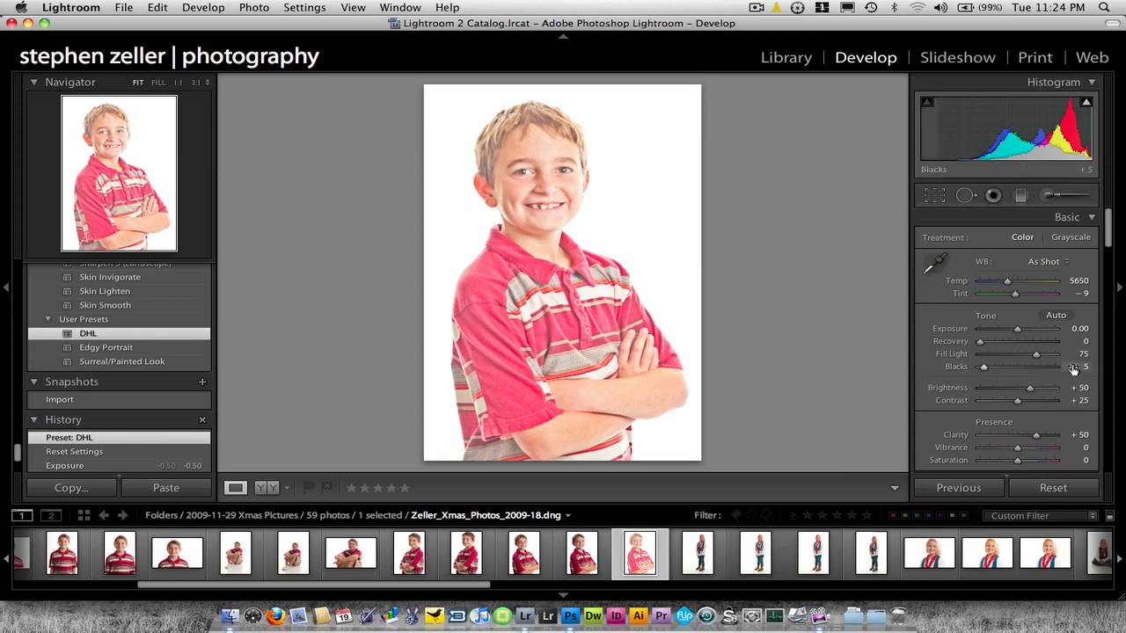
Set the portrait's Blacks to 78 and Contrast to +50
mouse_move(1073, 367)
left_mouse_down()
mouse_move(1125, 367)
mouse_move(1075, 366)
left_mouse_up()
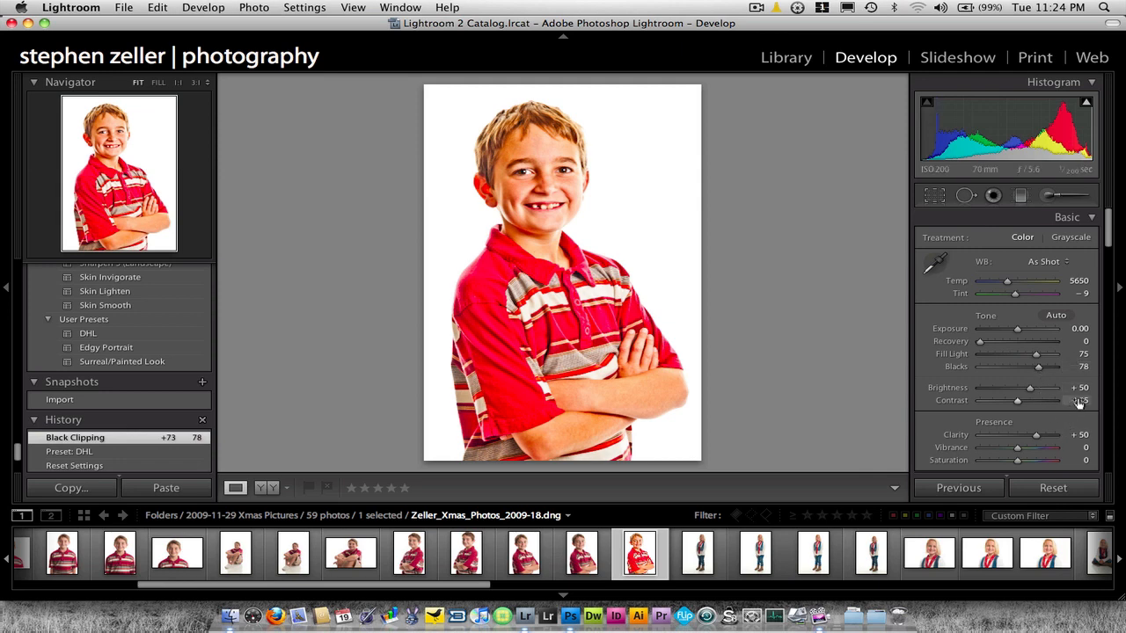
left_click_drag(1078, 402, 1099, 403)
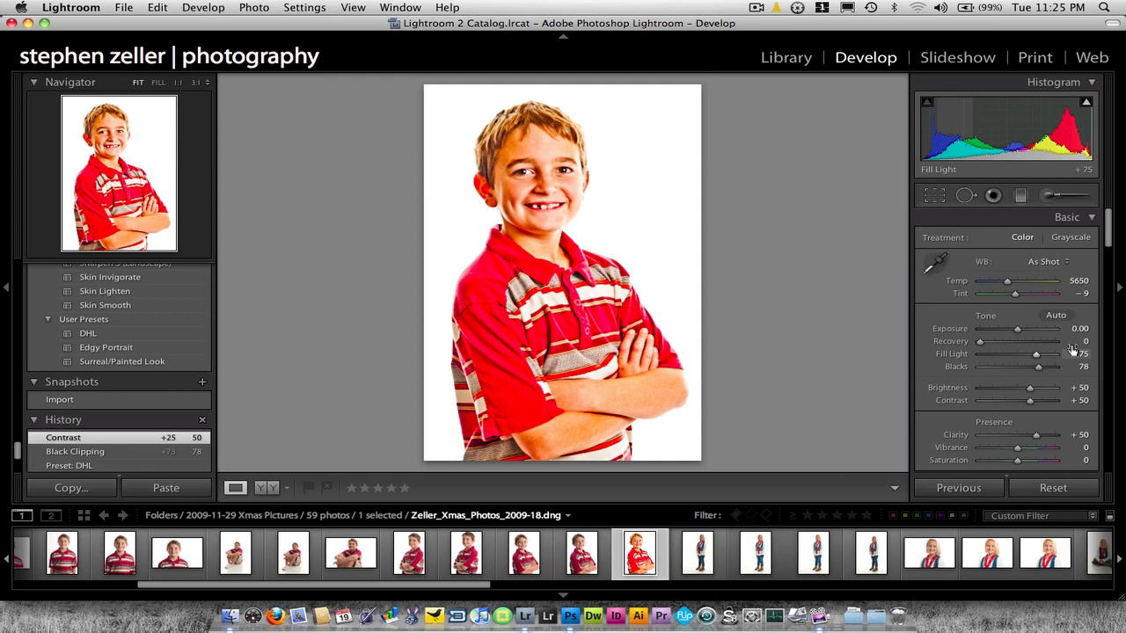
Lower the portrait's Saturation to -40
scroll(1074, 404, "down", 2)
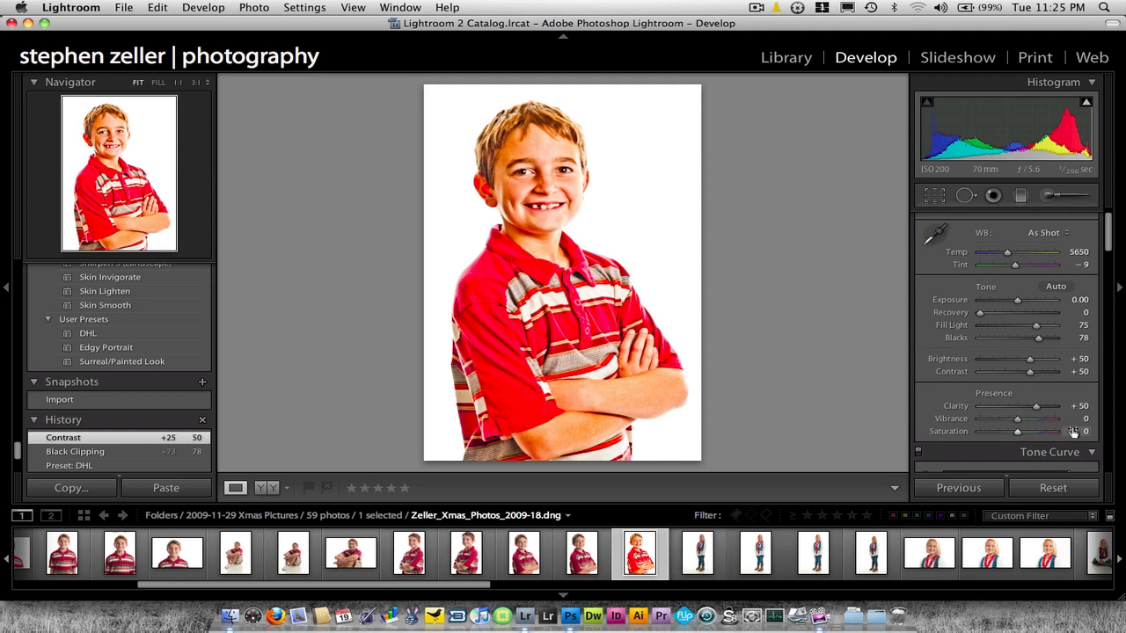
left_click_drag(1075, 433, 1036, 433)
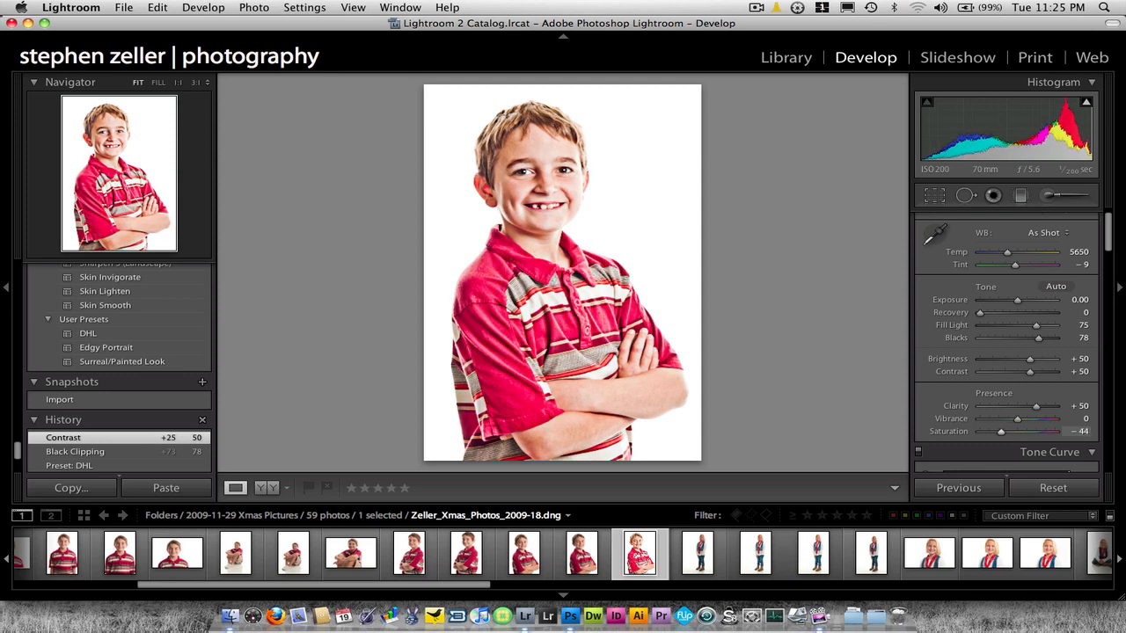
left_click_drag(1036, 432, 1039, 433)
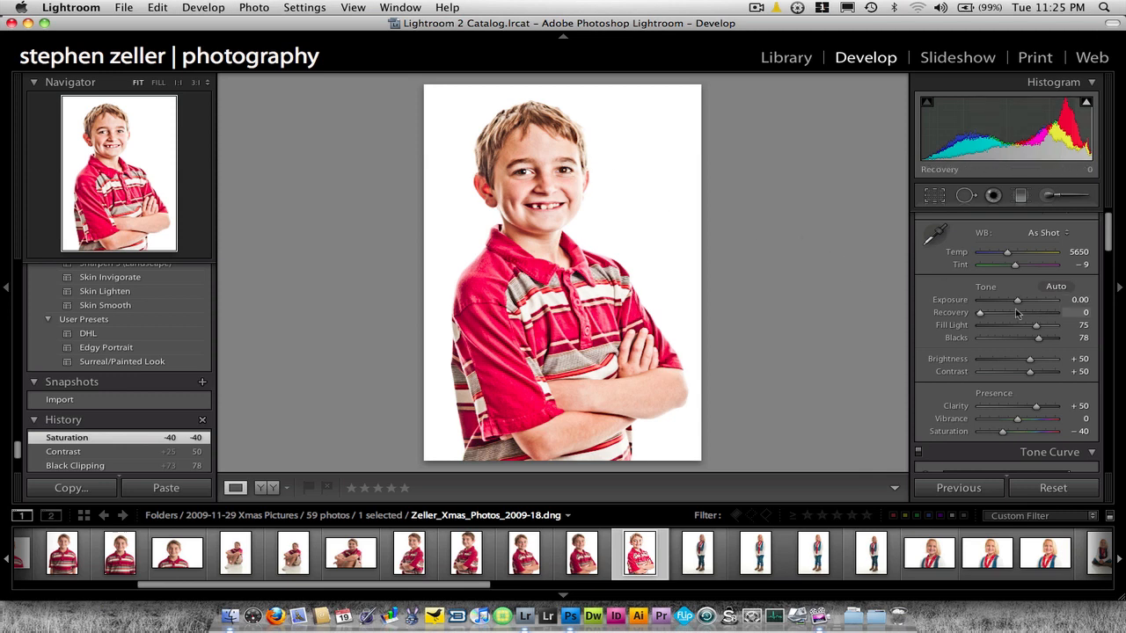
scroll(1016, 313, "down", 3)
scroll(1016, 313, "up", 3)
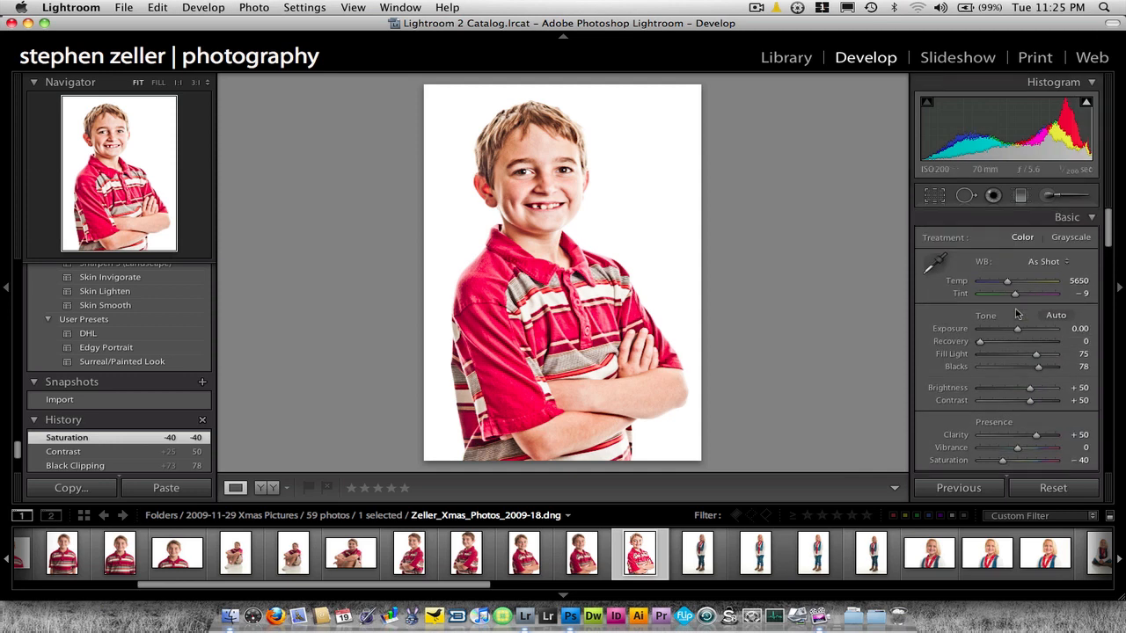
Open the adjusted portrait in Photoshop for editing and close the previously edited PSD version
key("super+e")
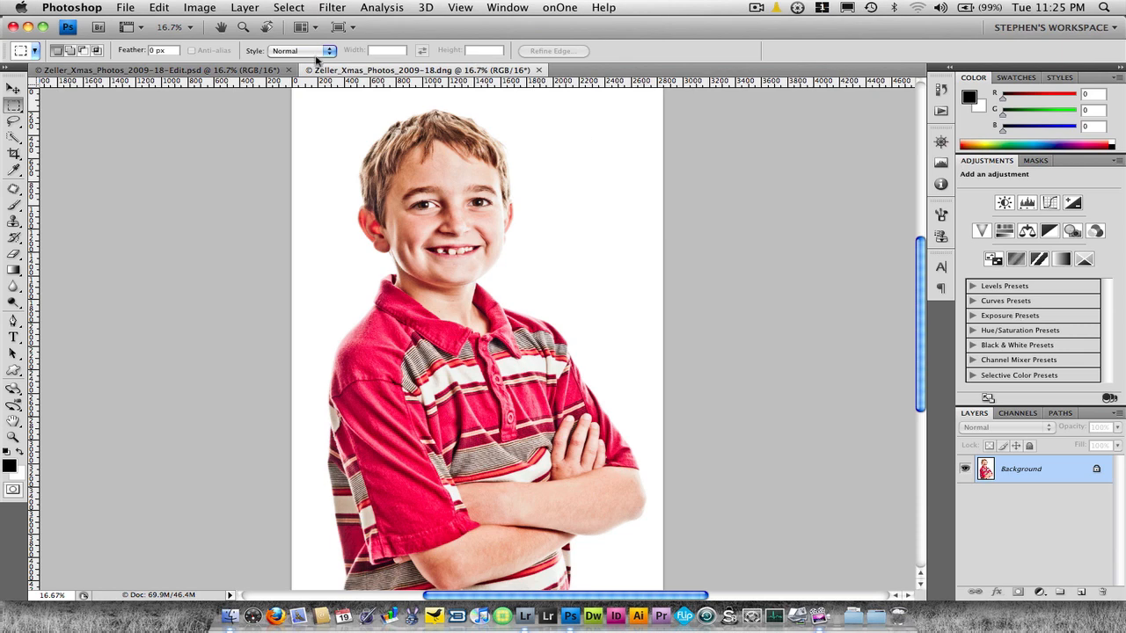
left_click(292, 70)
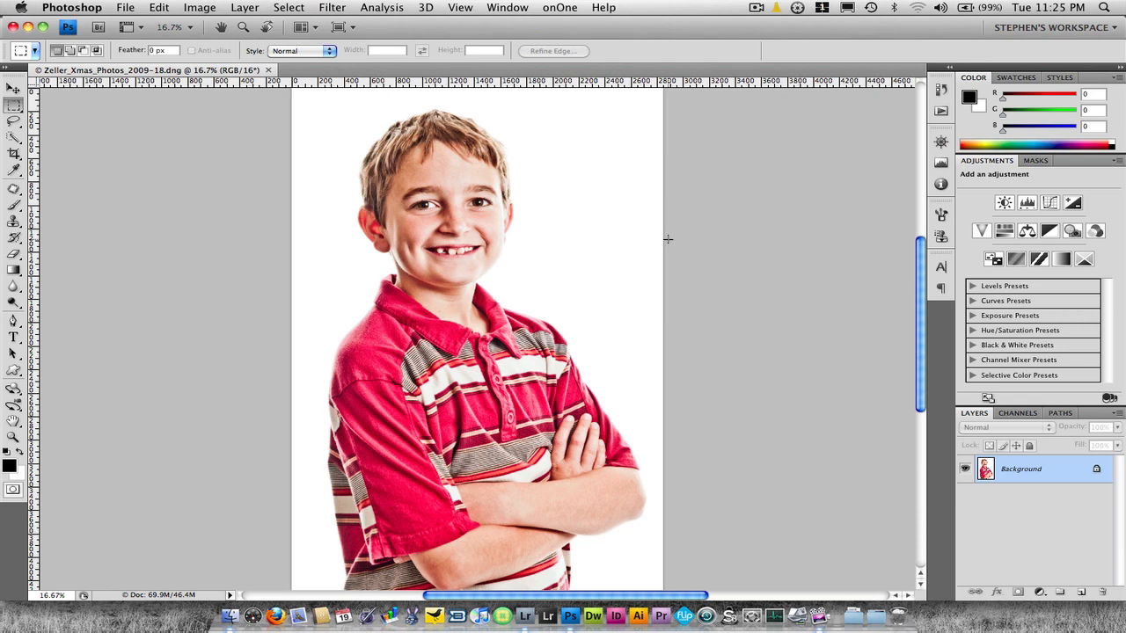
Duplicate the Background layer and unlock the original so it becomes a regular layer
key("ctrl+j")
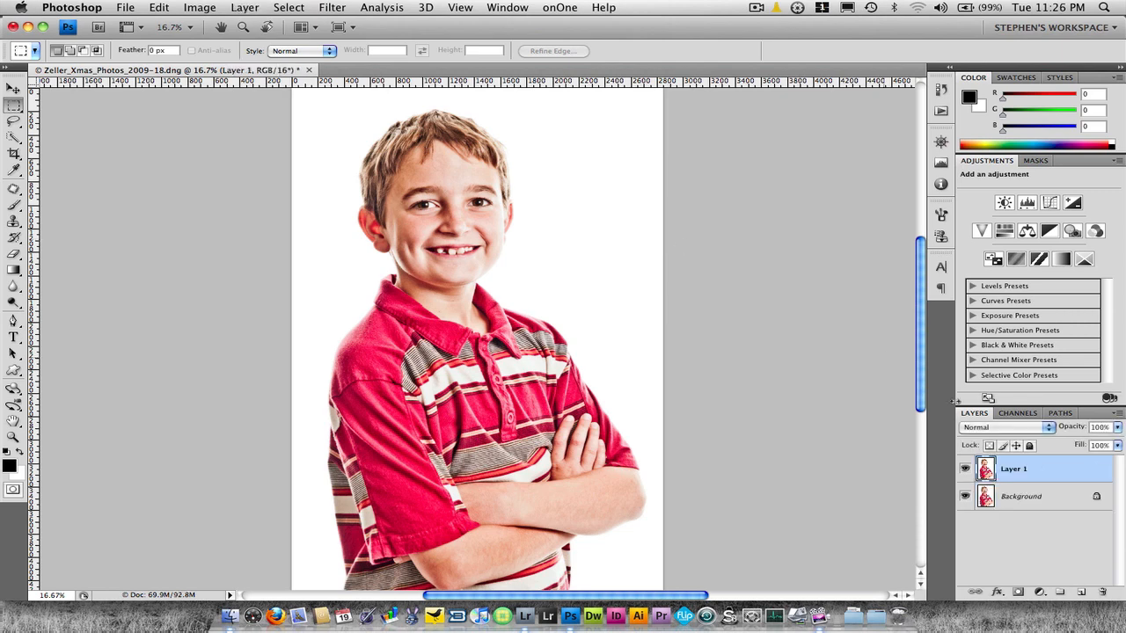
double_click(1030, 504)
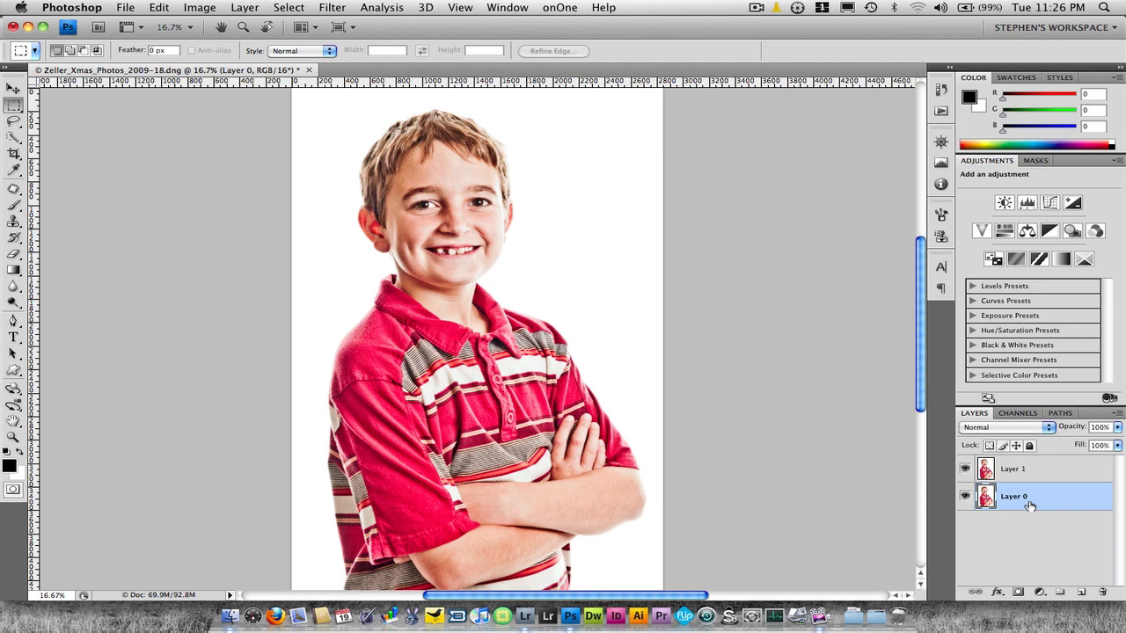
key("super+z")
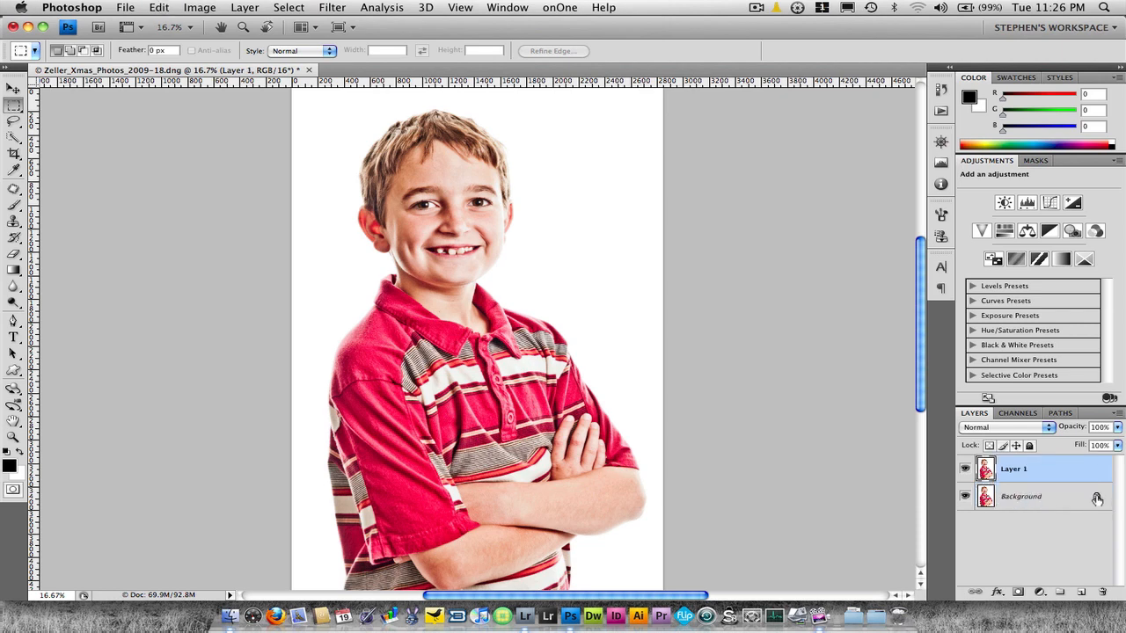
left_click_drag(1097, 498, 1105, 592)
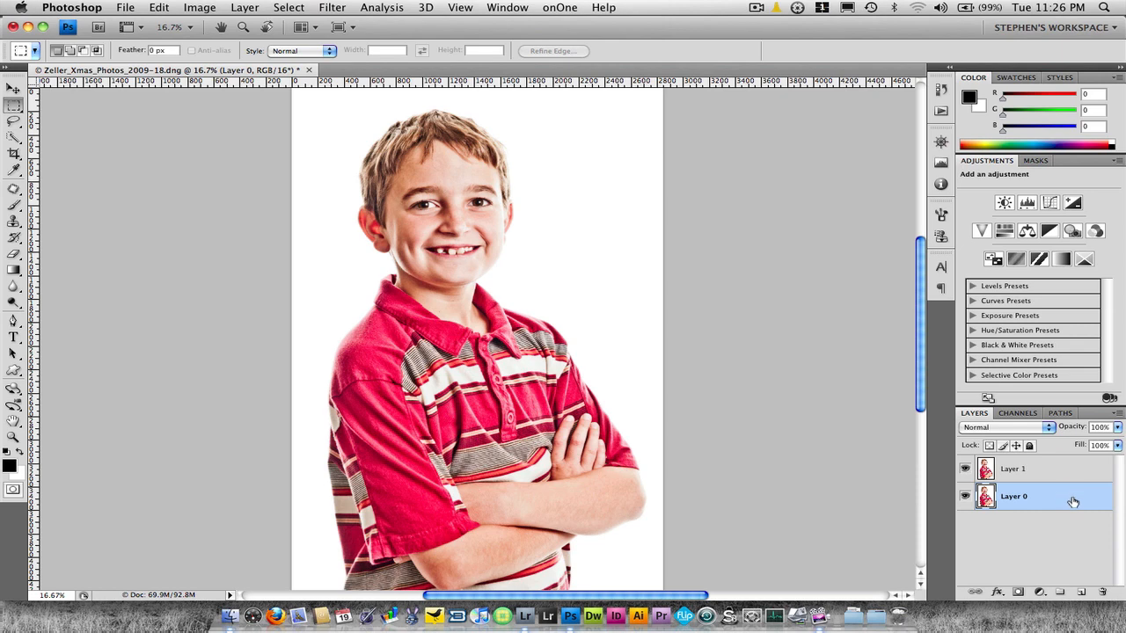
Apply a High Pass filter with a 110-pixel radius to Layer 0 and check it by temporarily hiding Layer 1
left_click(339, 7)
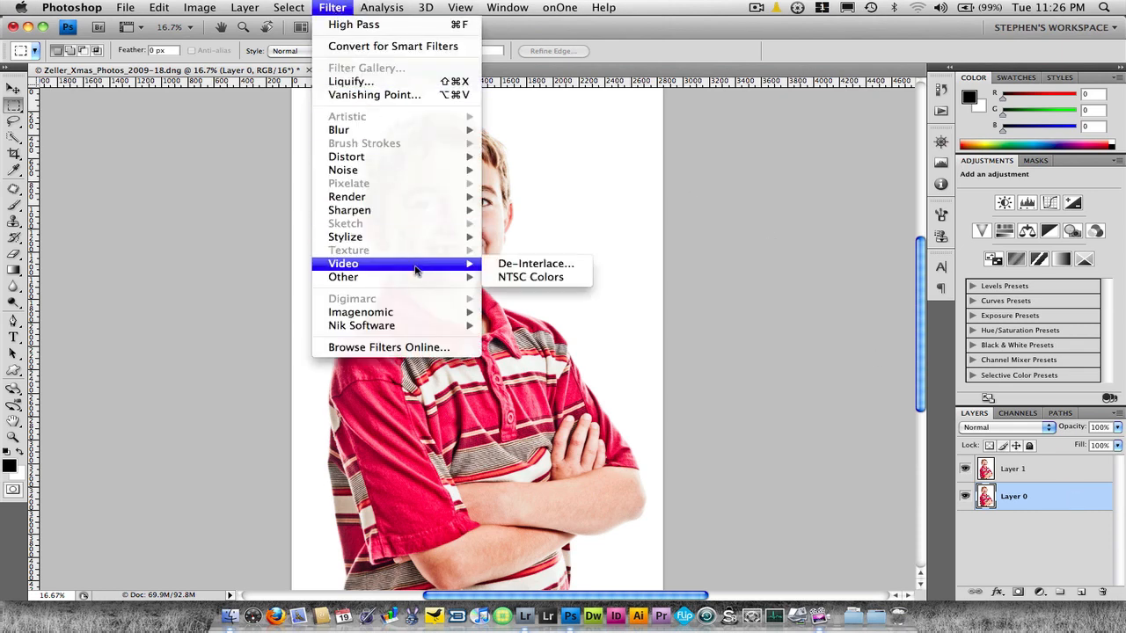
mouse_move(434, 278)
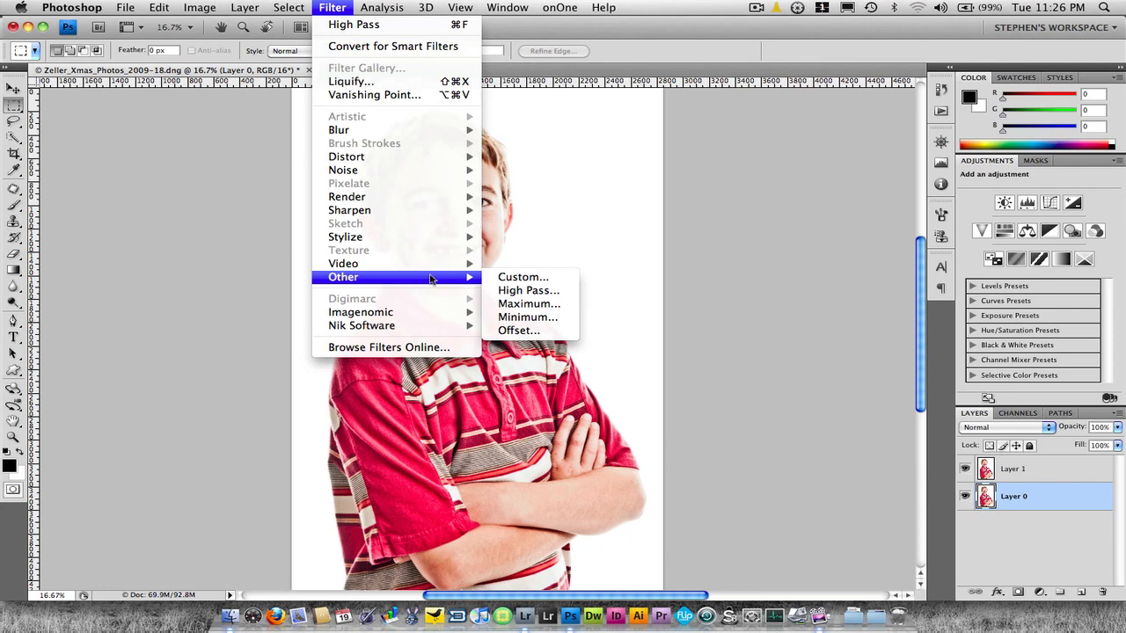
left_click(528, 290)
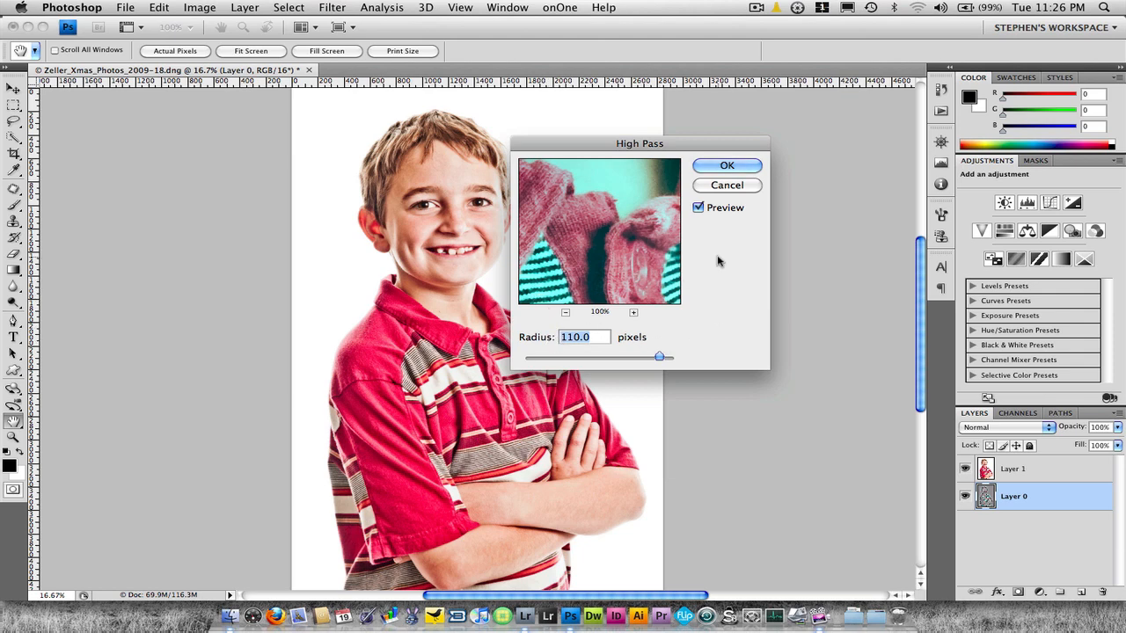
left_click(744, 165)
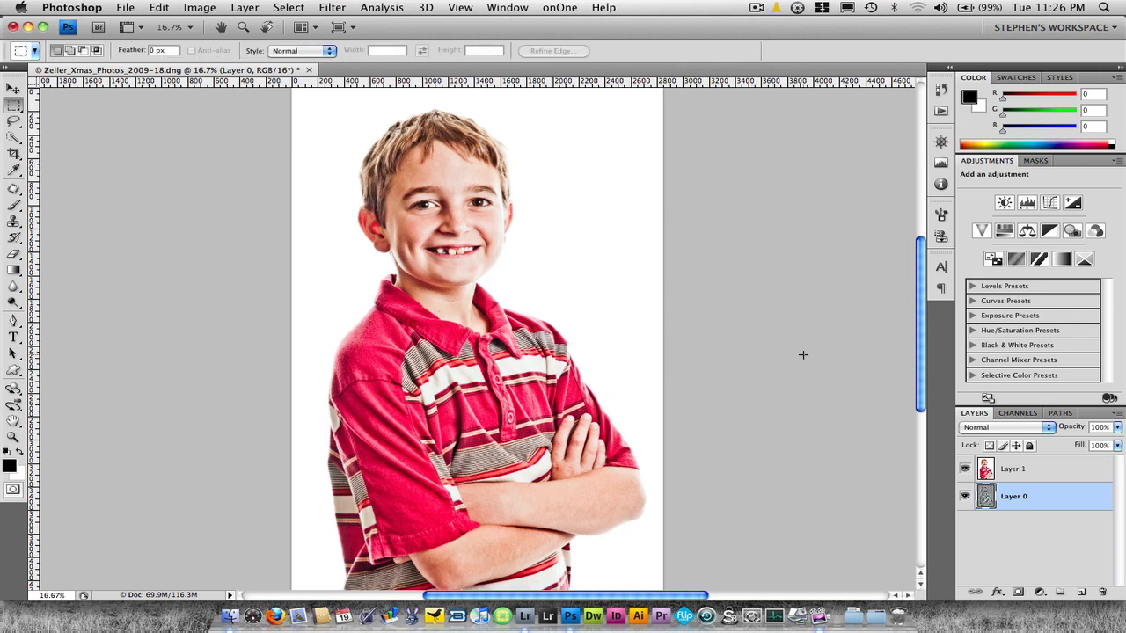
left_click(965, 469)
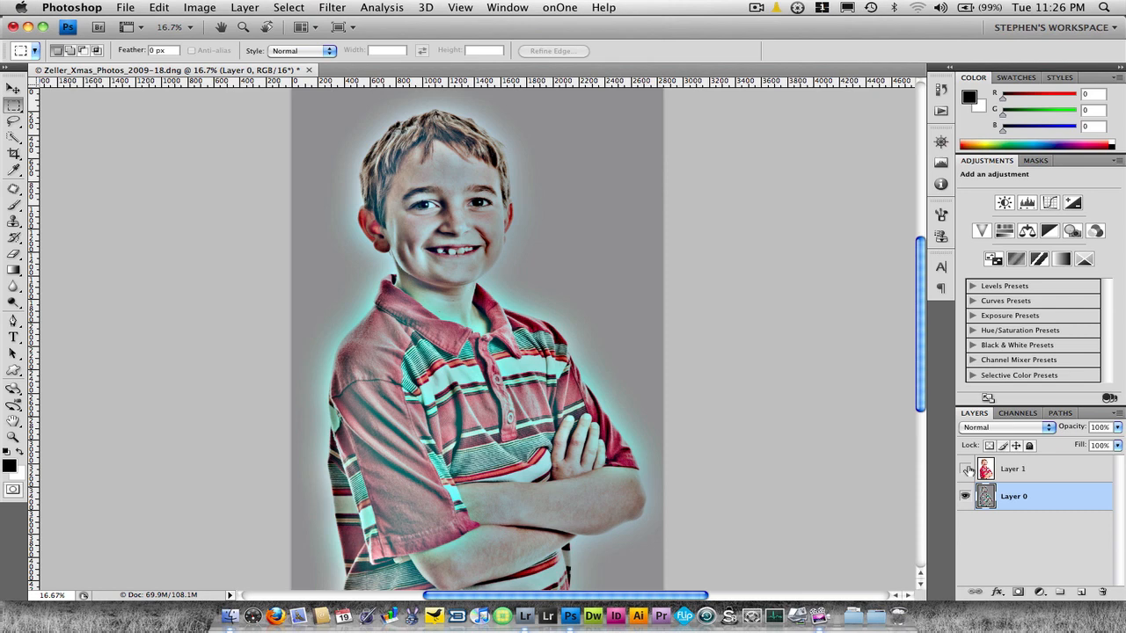
left_click(965, 469)
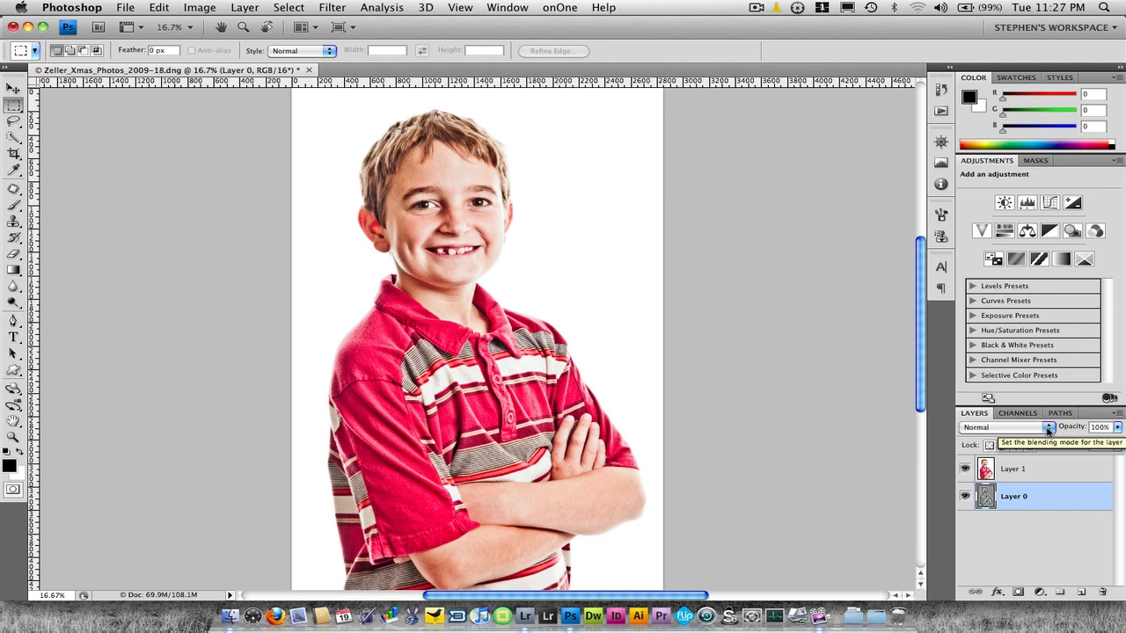
Set the blending mode of Layer 1 to Overlay
left_click(1061, 472)
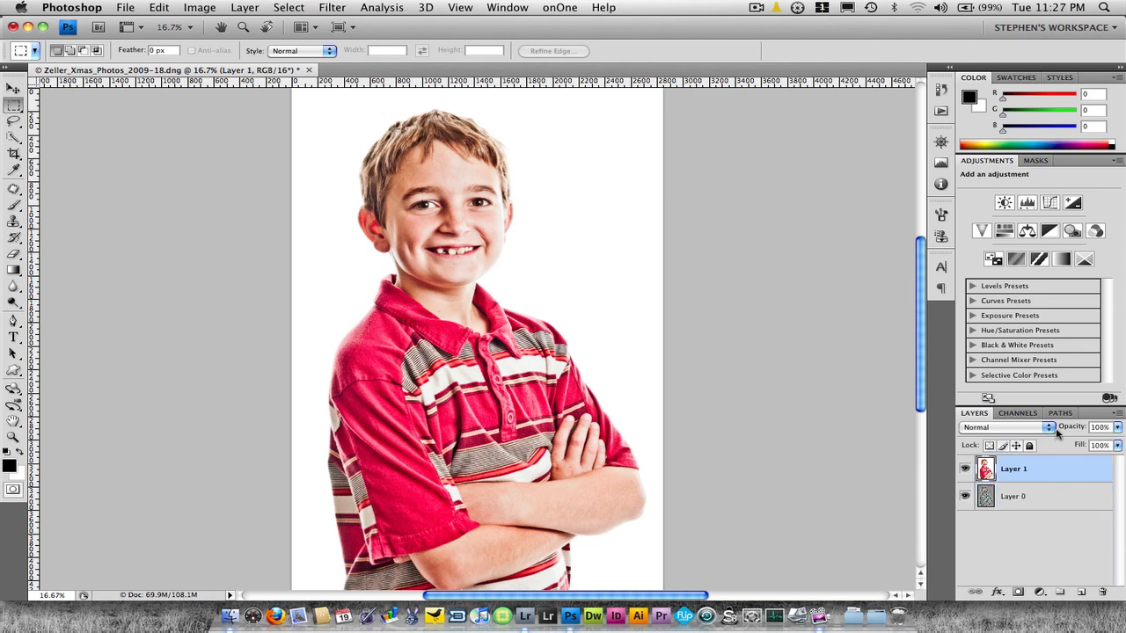
left_click(1050, 428)
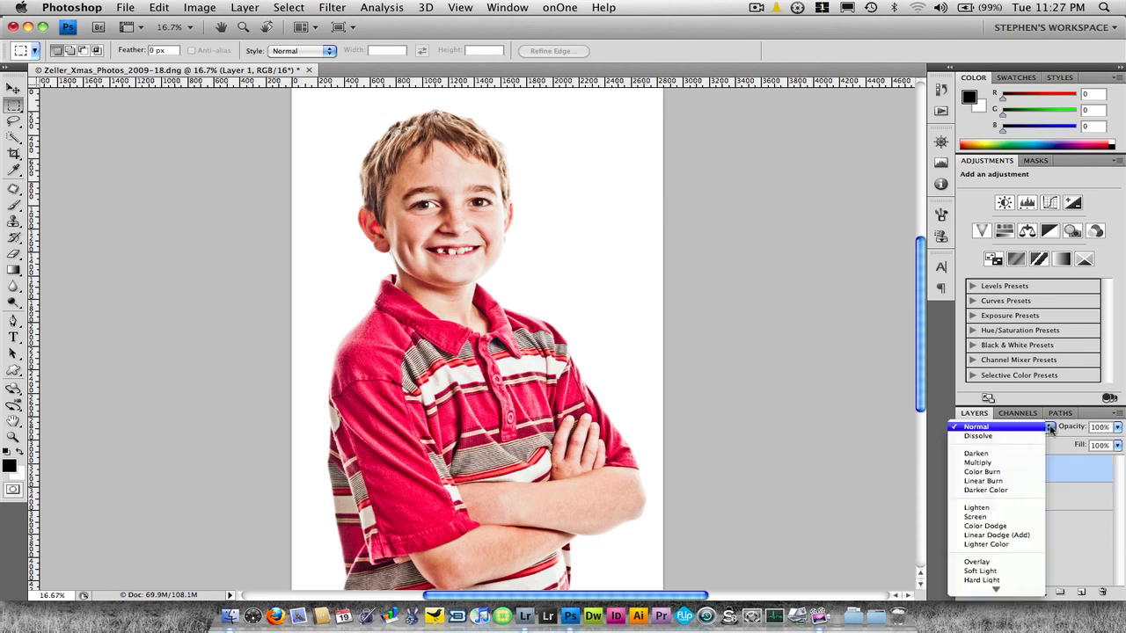
left_click(1021, 562)
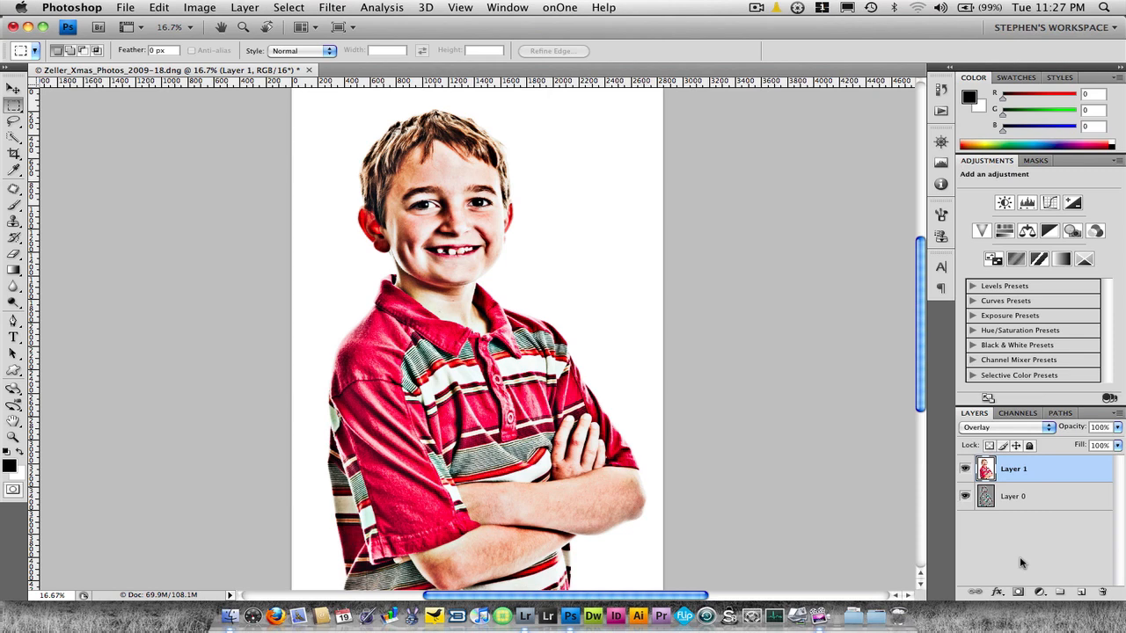
Reduce the opacity of the high-pass Layer 0 to 40%
left_click(1035, 504)
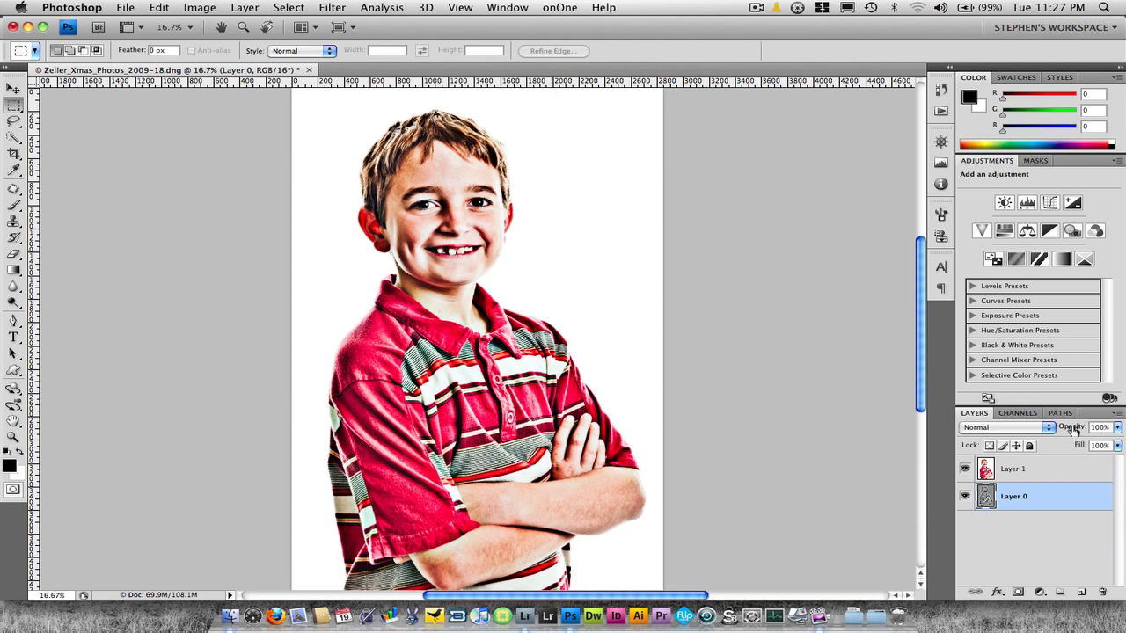
left_click_drag(1074, 430, 1017, 427)
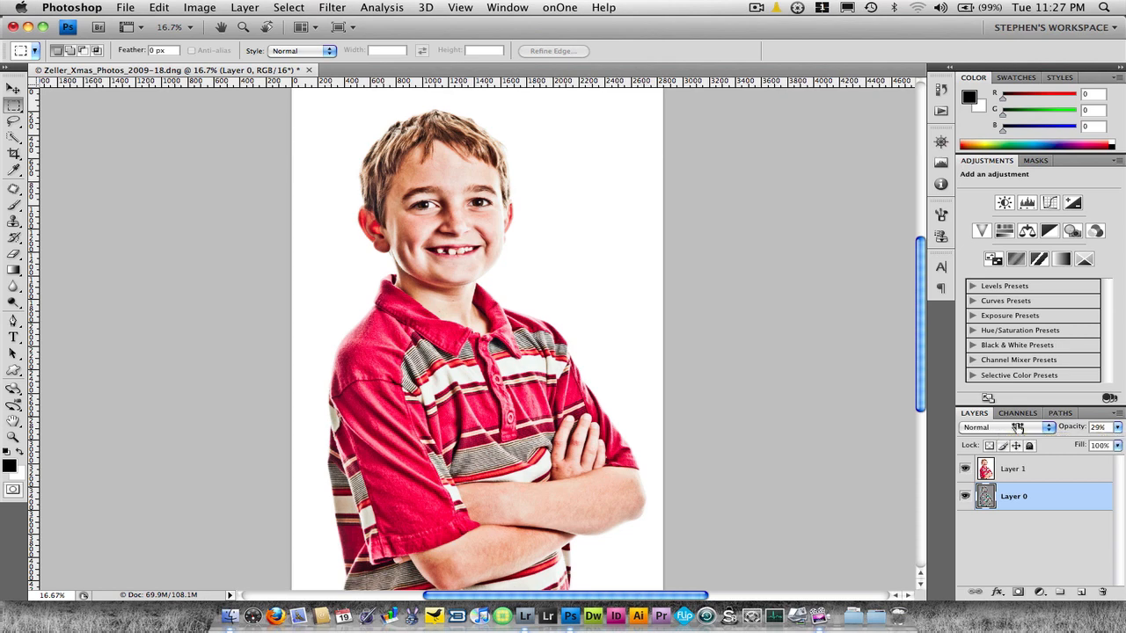
left_click_drag(1022, 428, 1027, 428)
left_click(1041, 470)
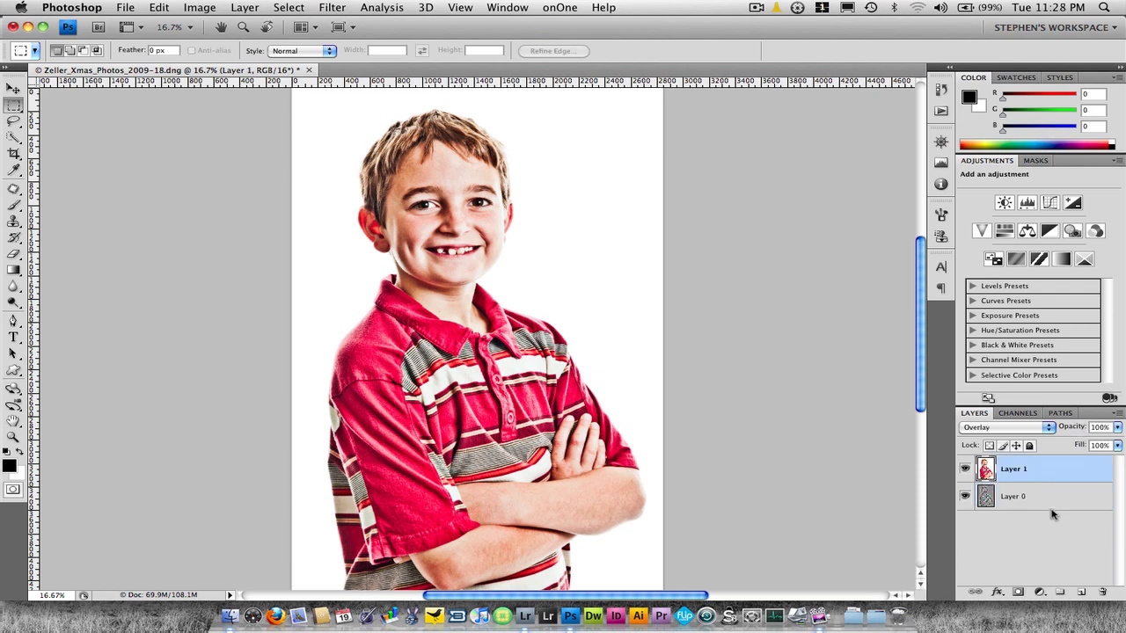
Flatten the image into a single background layer
left_click(1052, 506)
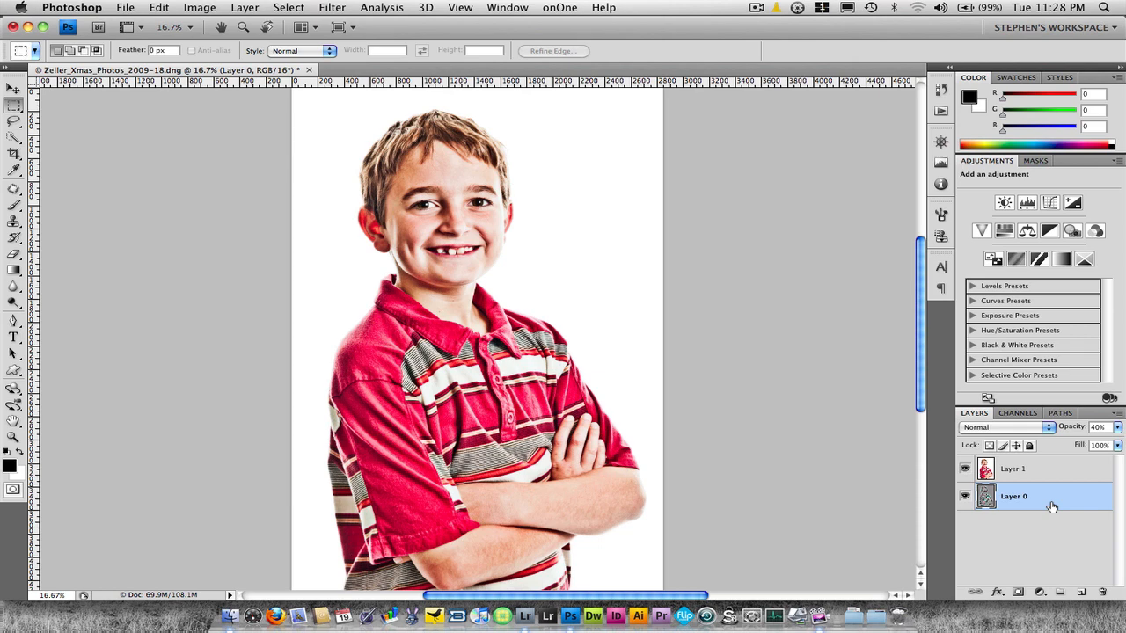
left_click(1120, 417)
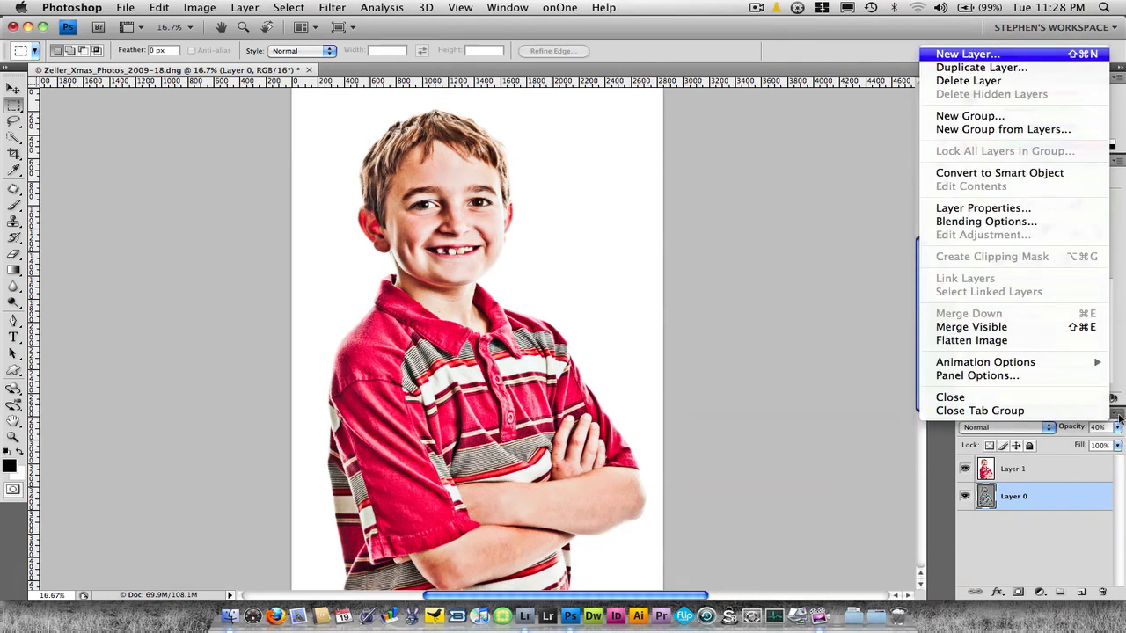
left_click(1072, 341)
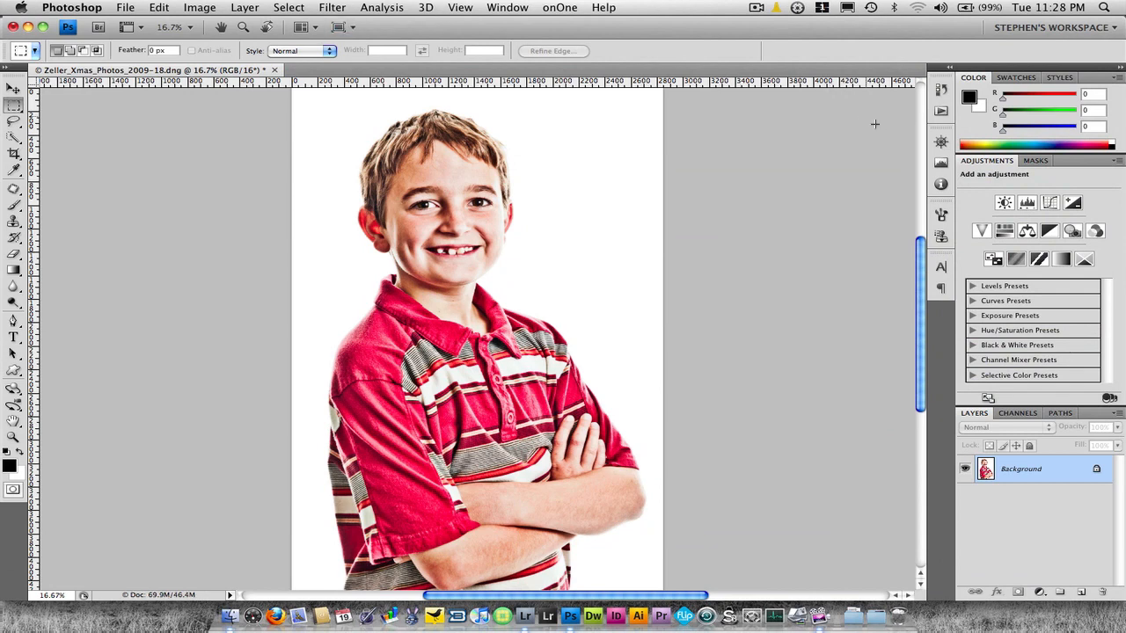
Run the All-Purpose Sharpening action from the Sharpening action set on the flattened portrait
left_click(942, 111)
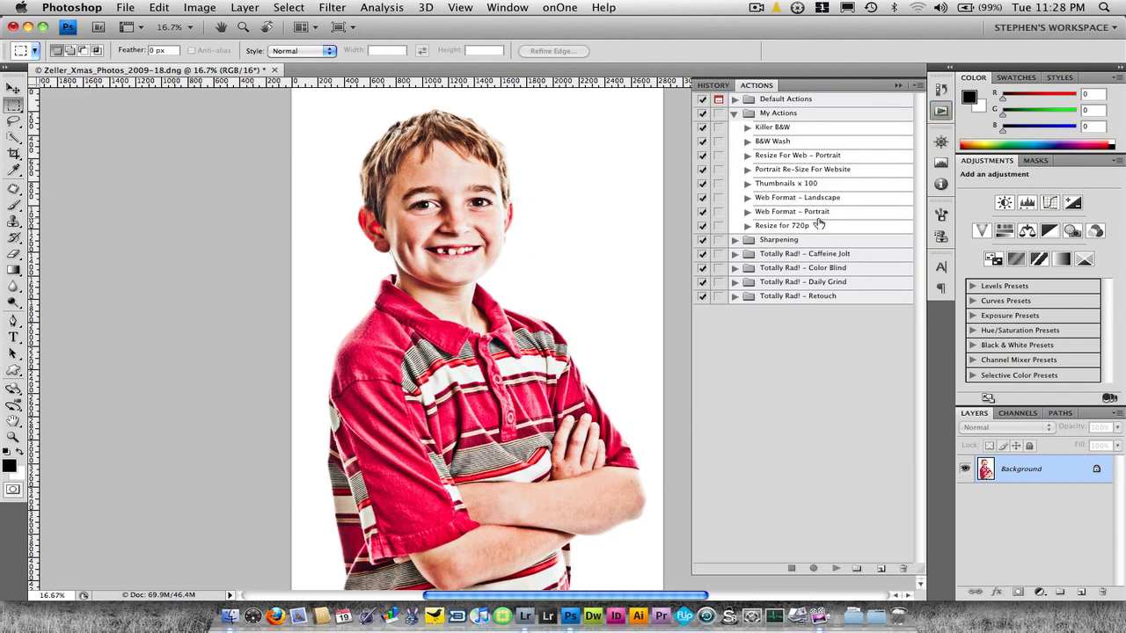
left_click(735, 241)
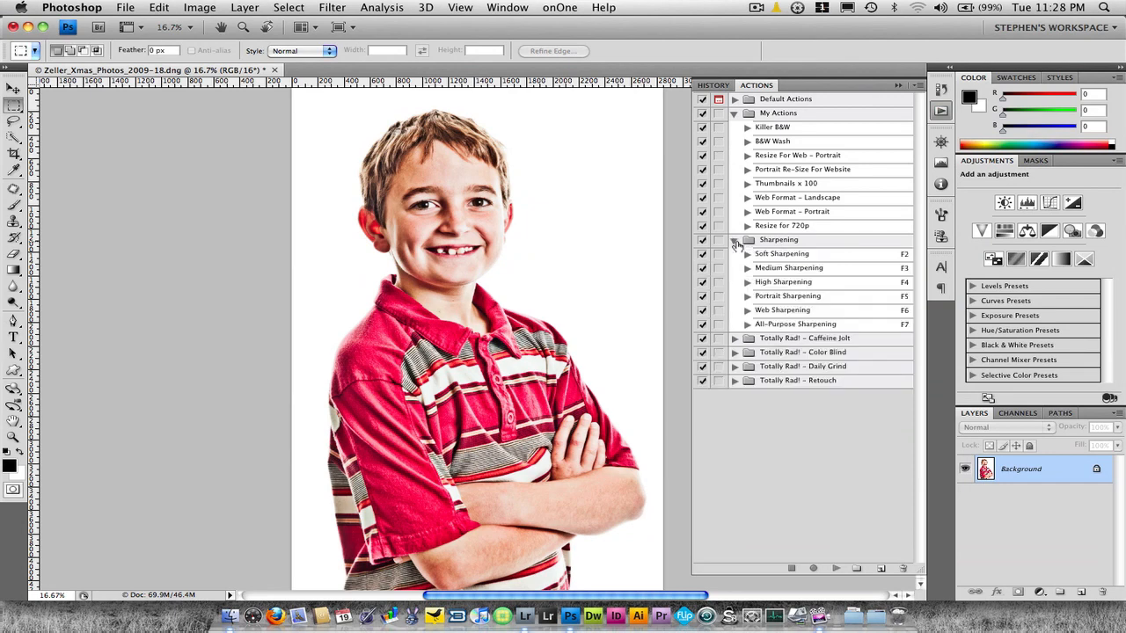
left_click(780, 326)
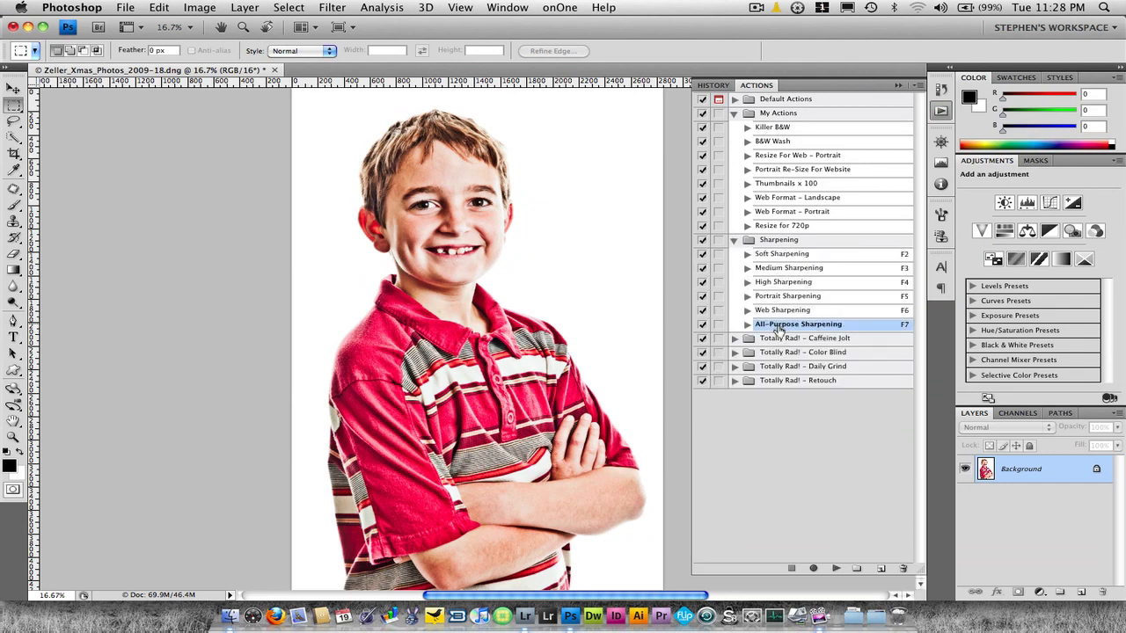
left_click(837, 567)
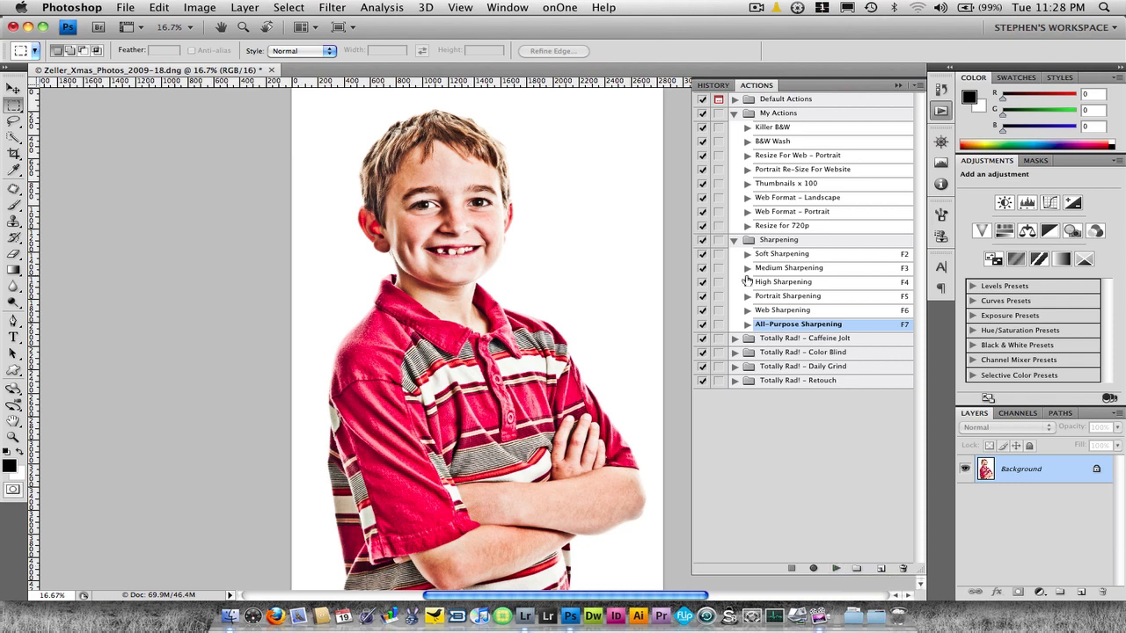
left_click(735, 240)
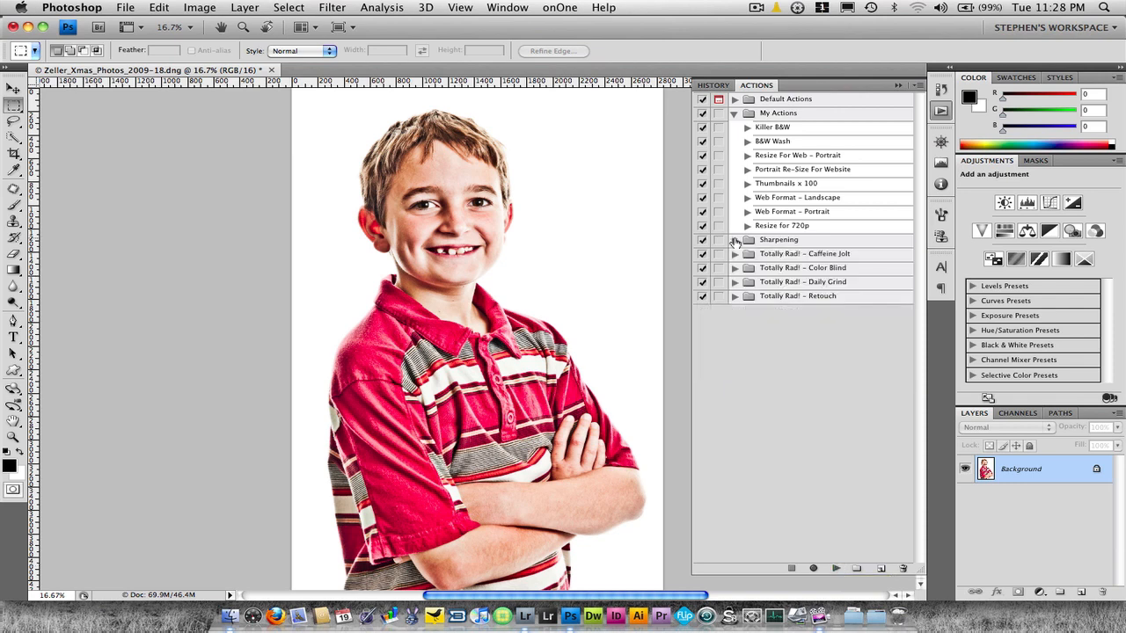
left_click(733, 114)
left_click(940, 110)
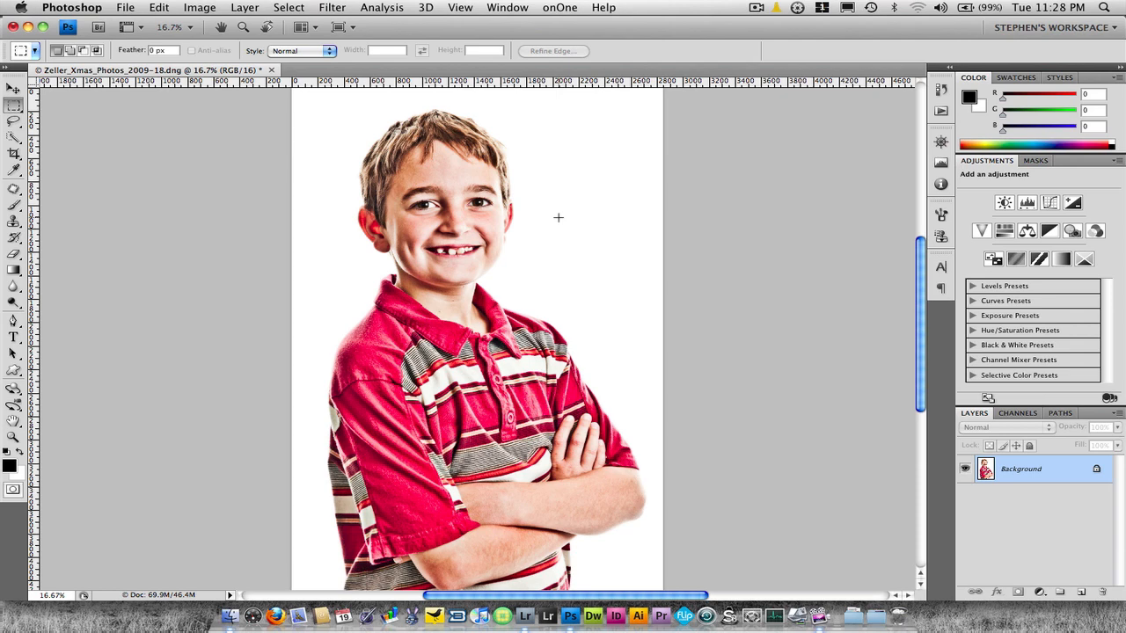
Save and close the sharpened portrait, and switch to Lightroom
key("super+s")
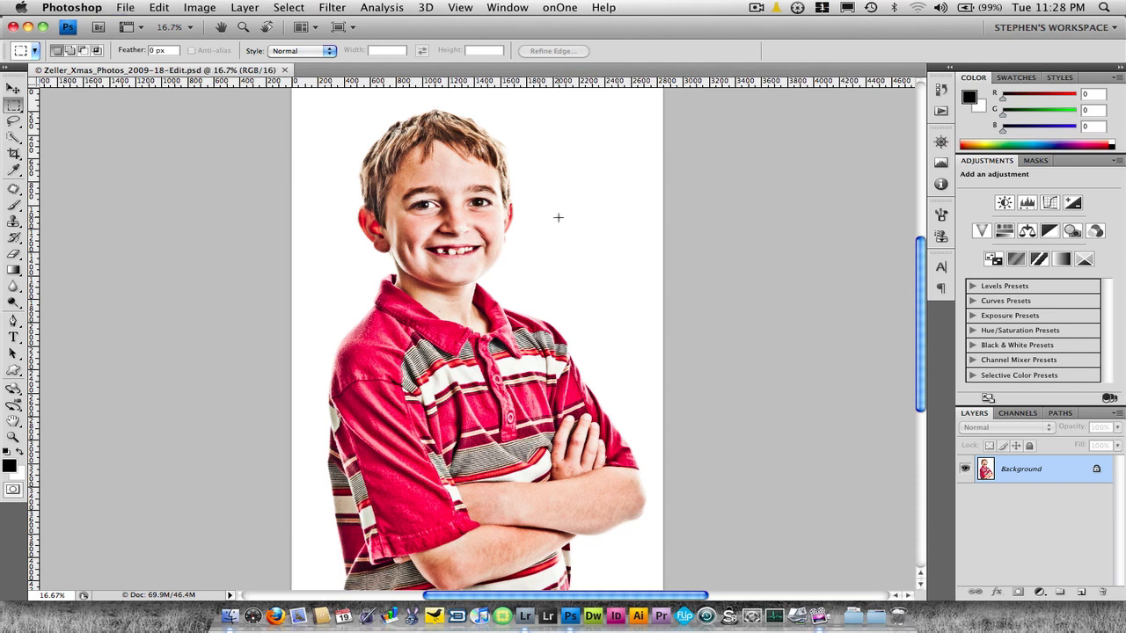
left_click(284, 69)
key("super+Tab")
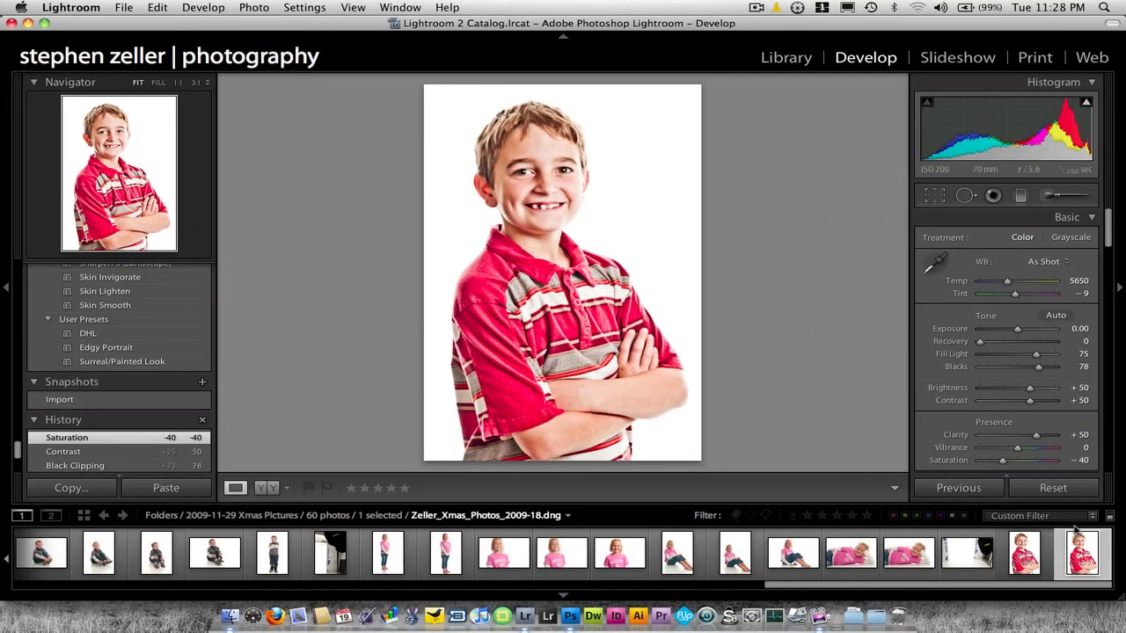
Compare the edited PSD copy of the portrait with the original DNG, and set the PSD copy's Exposure to -0.50
left_click(1034, 554)
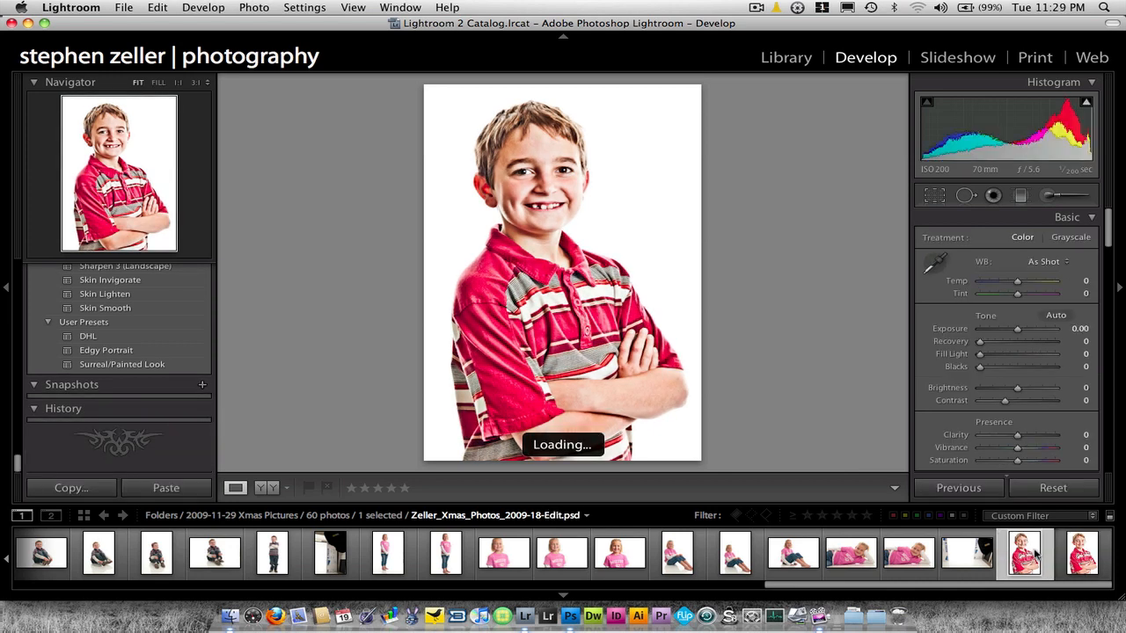
key("Right")
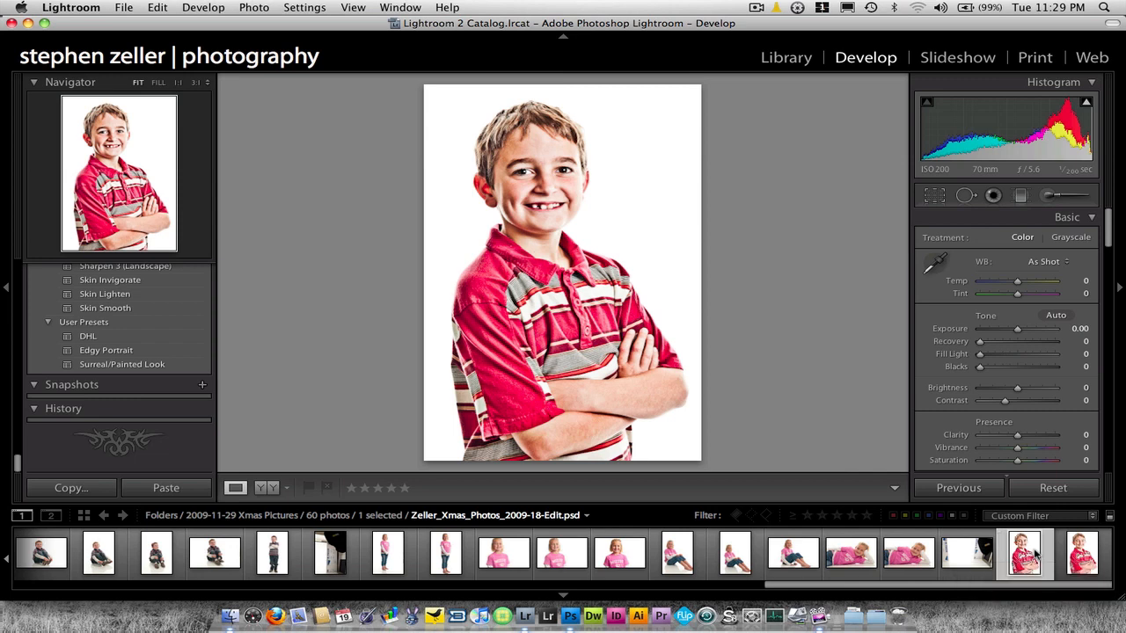
left_click(1036, 552)
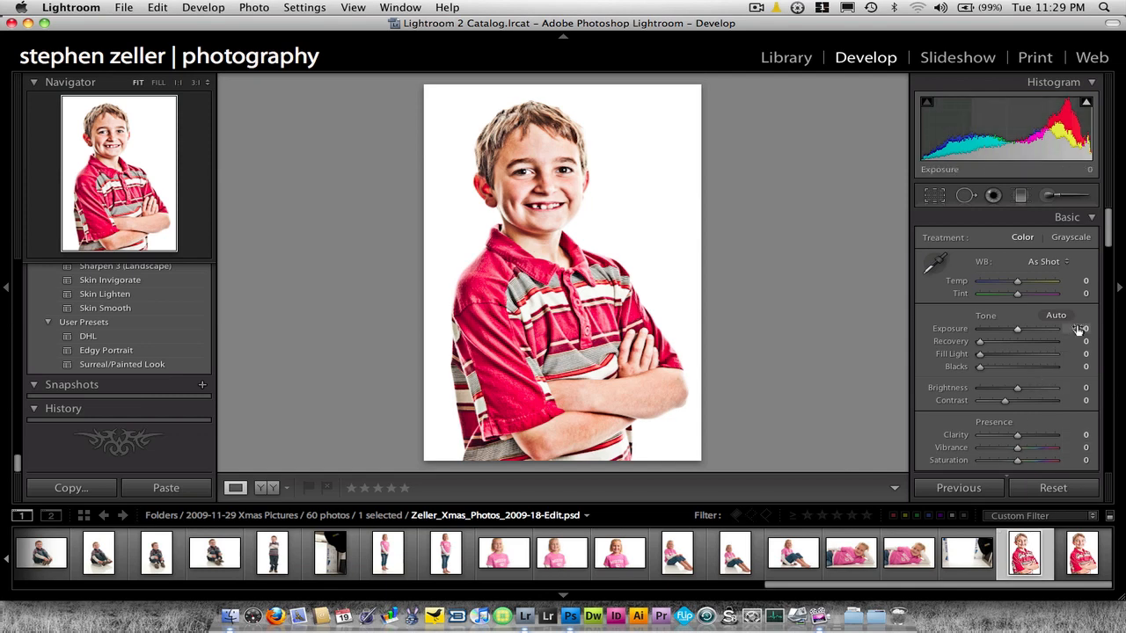
left_click_drag(1079, 330, 1059, 330)
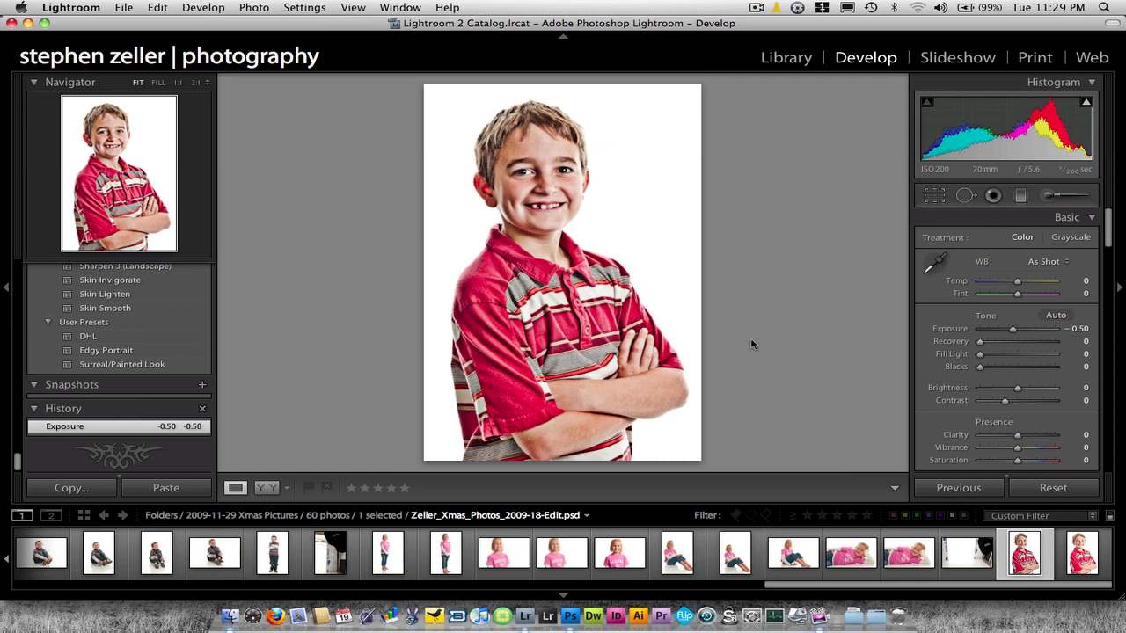
Examine the boy's eyes, skin and mouth at 1:1 magnification, and return to the full photo
left_click(567, 172)
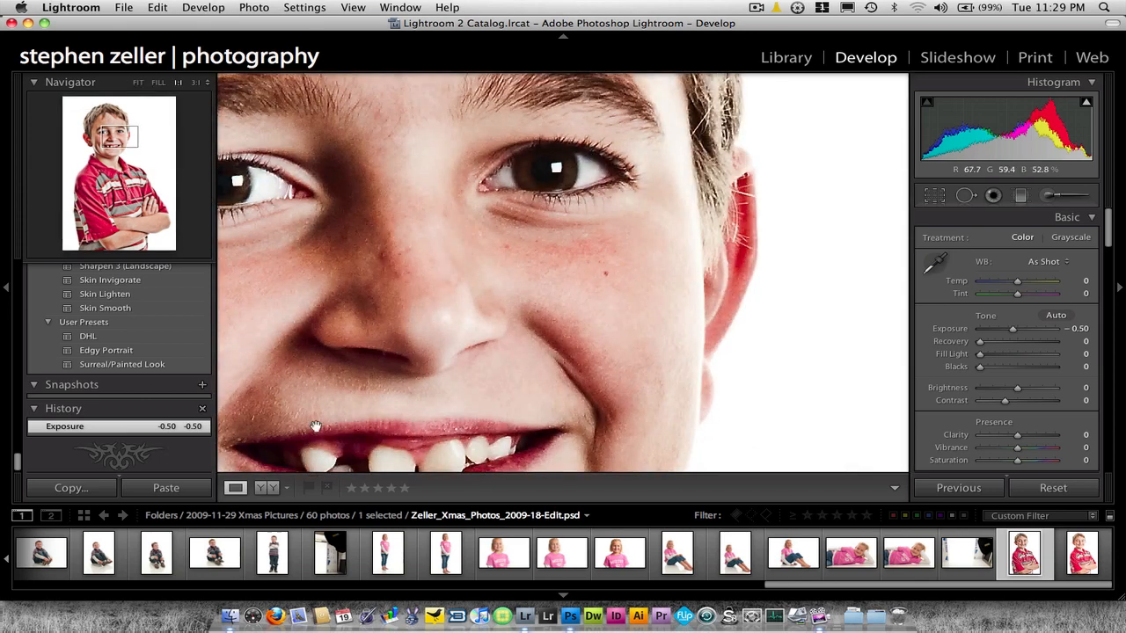
left_click_drag(307, 376, 462, 374)
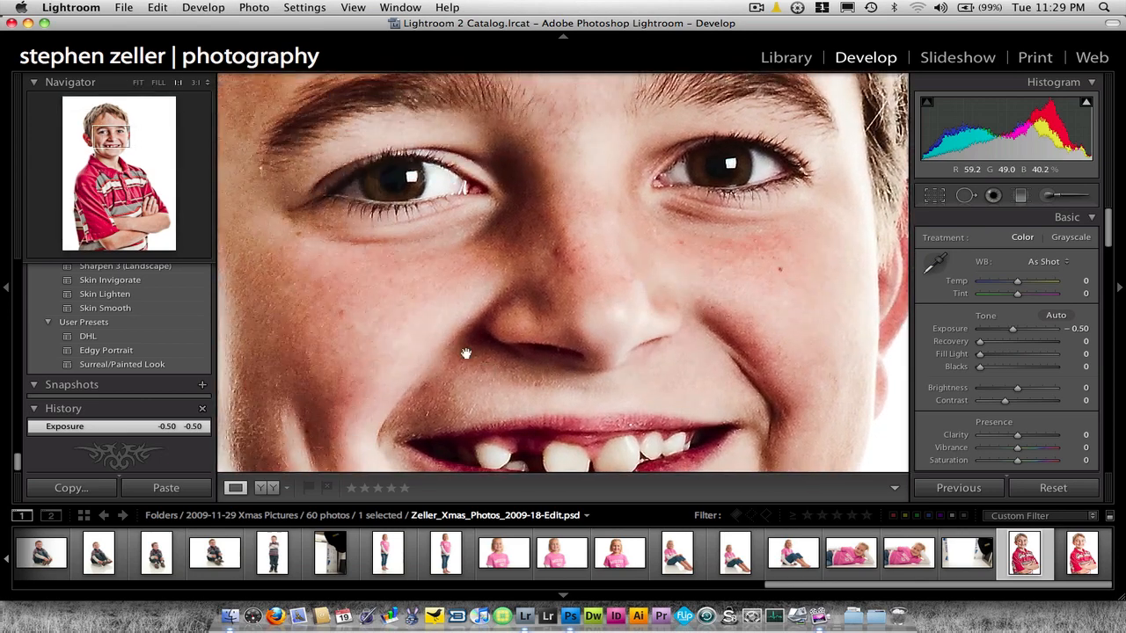
left_click(409, 235)
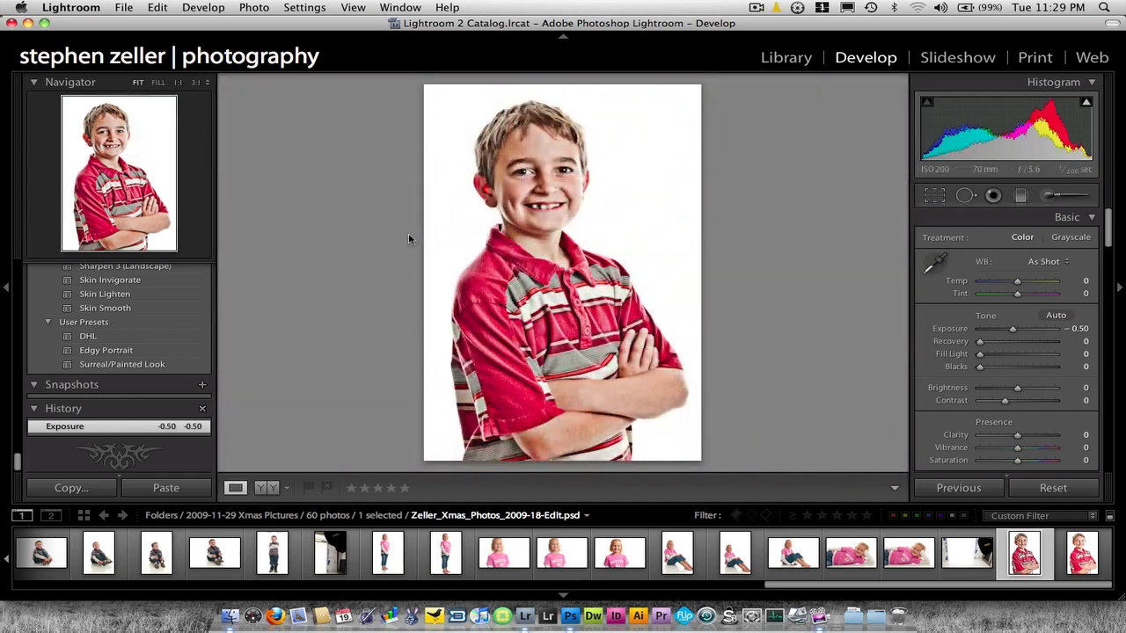